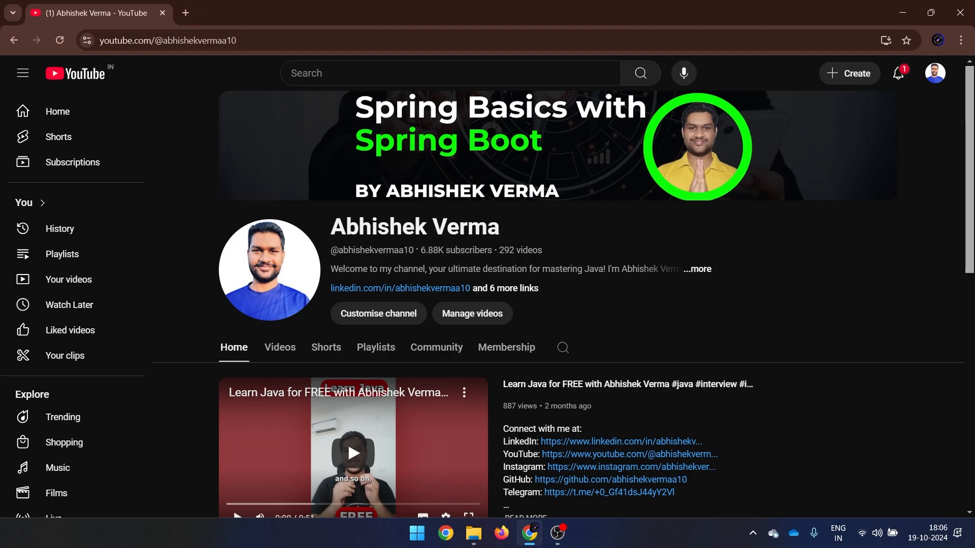
# In a new tab, Google 'dbeaver' via the suggestion and open the official DBeaver Community site.
pyautogui.click(186, 12)
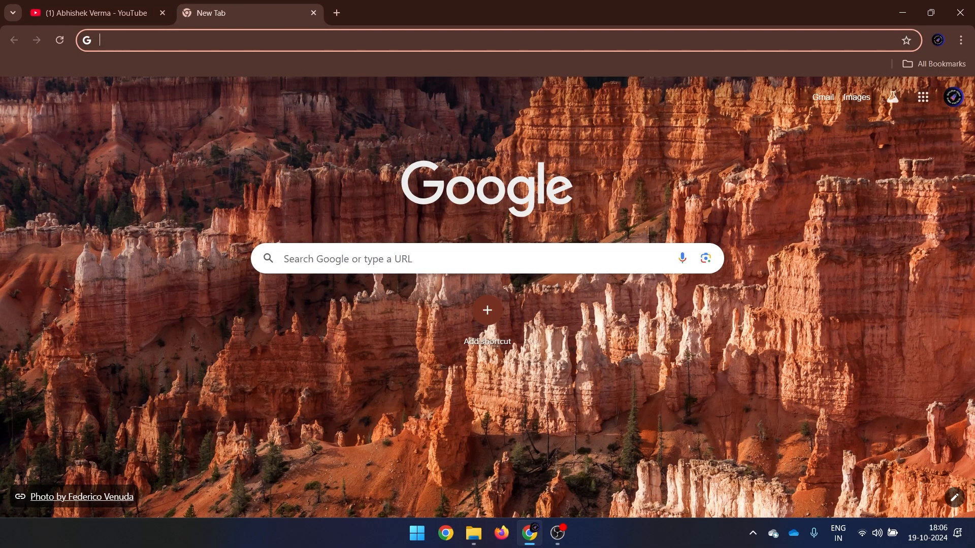
pyautogui.write('dbeavr')
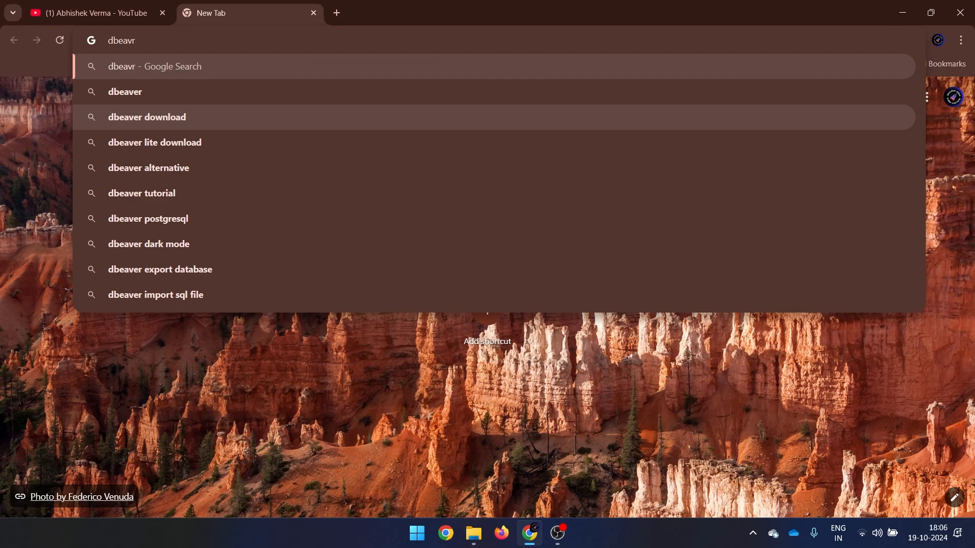
pyautogui.press('Down')
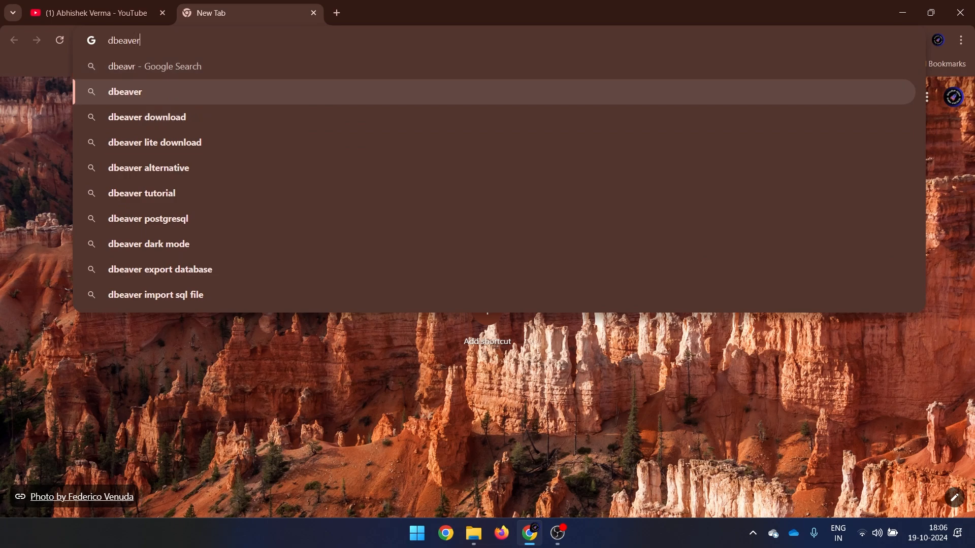
pyautogui.press('Return')
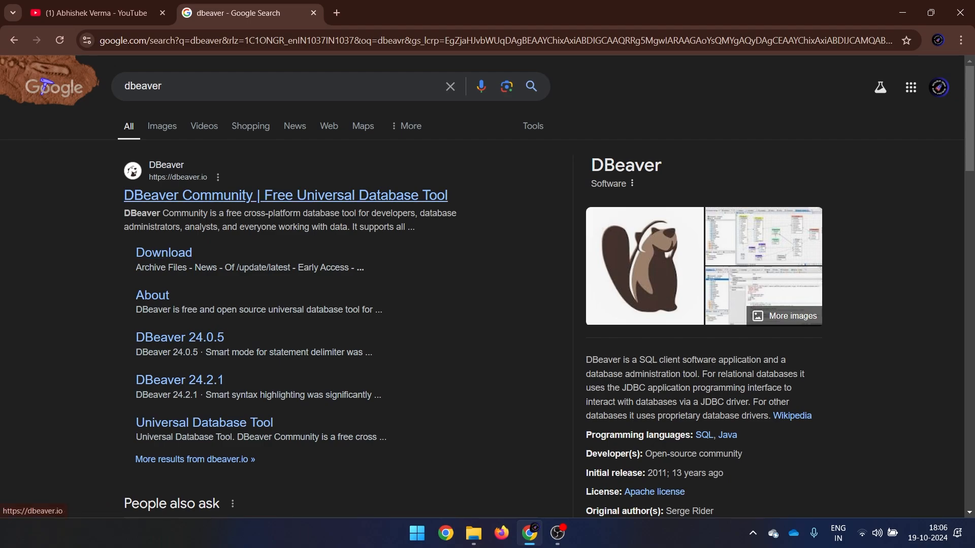
pyautogui.click(282, 195)
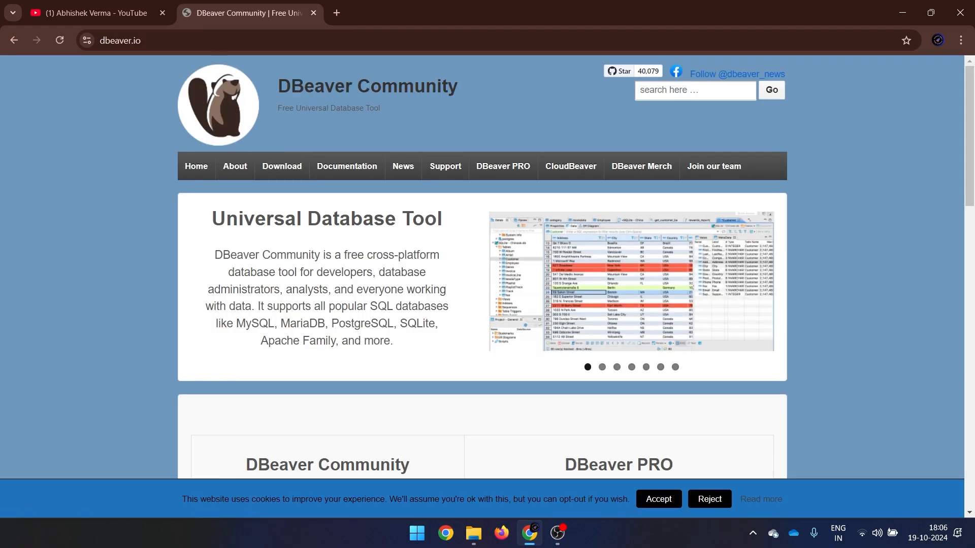
# Highlight the PRO 'Commercial versions' and Community 'relational databases' features, then go to the download page.
pyautogui.scroll(-3, 482, 267)
pyautogui.scroll(-2, 482, 266)
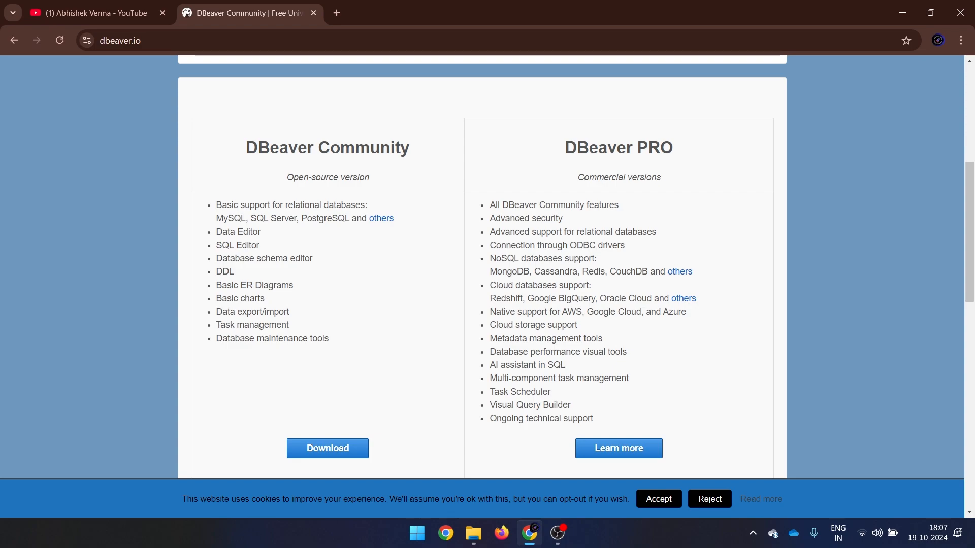
pyautogui.moveTo(578, 177); pyautogui.dragTo(661, 176)
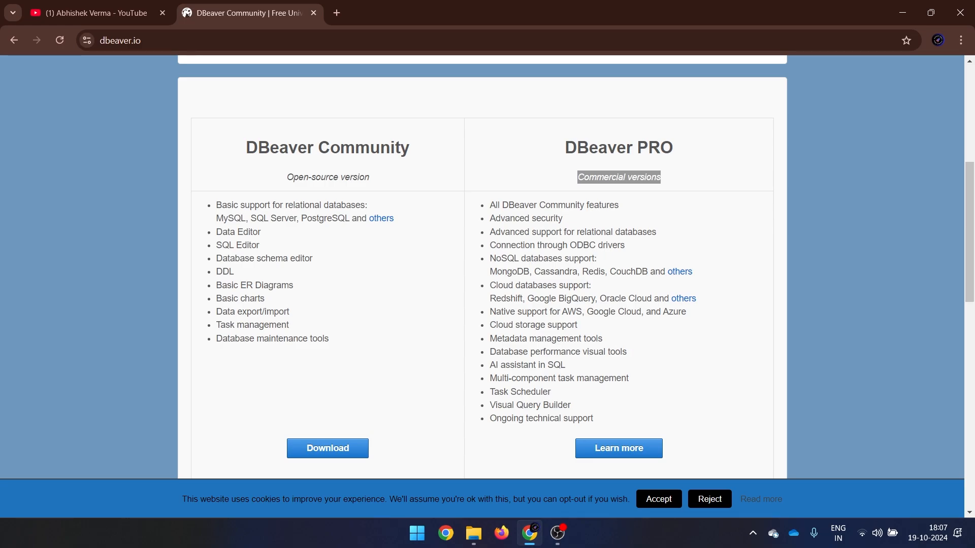
pyautogui.moveTo(282, 205); pyautogui.dragTo(356, 204)
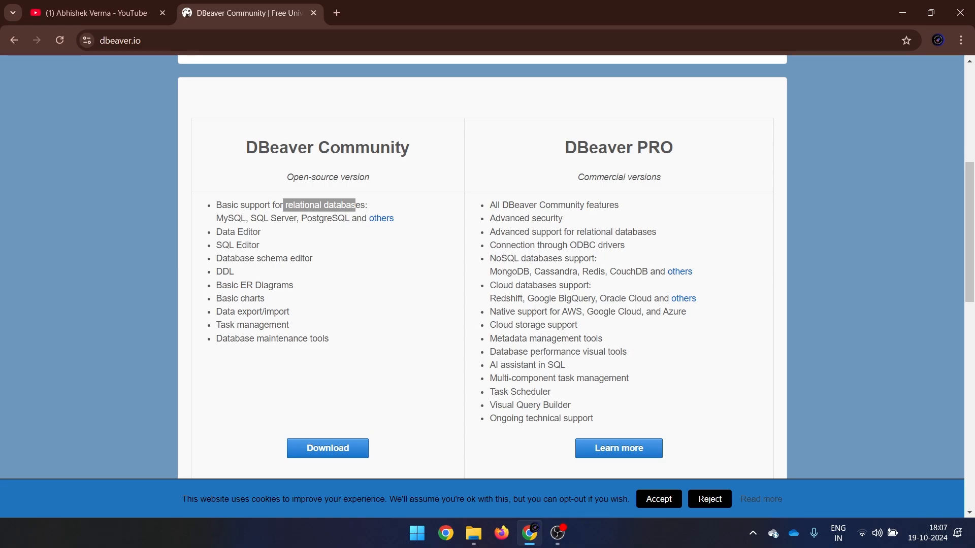
pyautogui.click(327, 447)
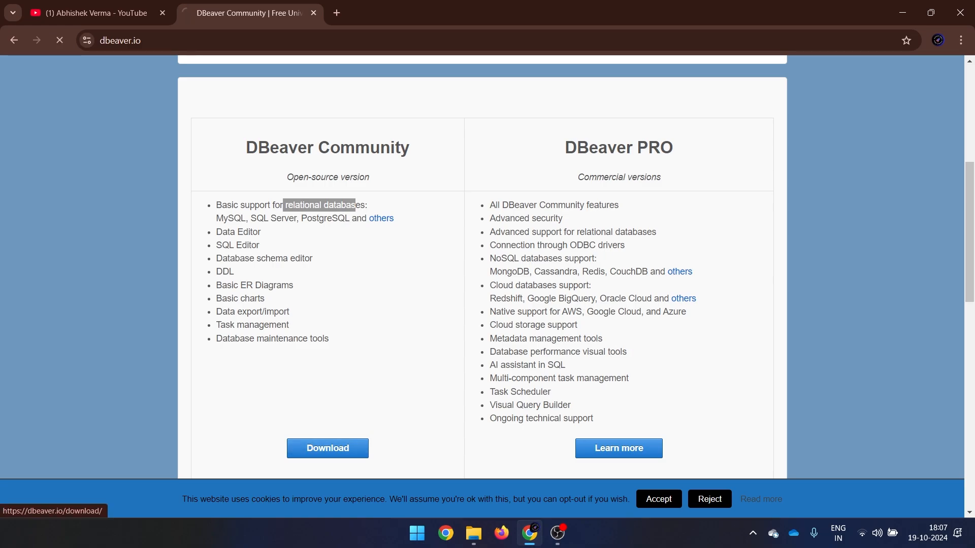
# Download the Windows installer dbeaver-ce-24.2.2-x86_64-setup.exe and close the download list.
pyautogui.scroll(-1, 576, 267)
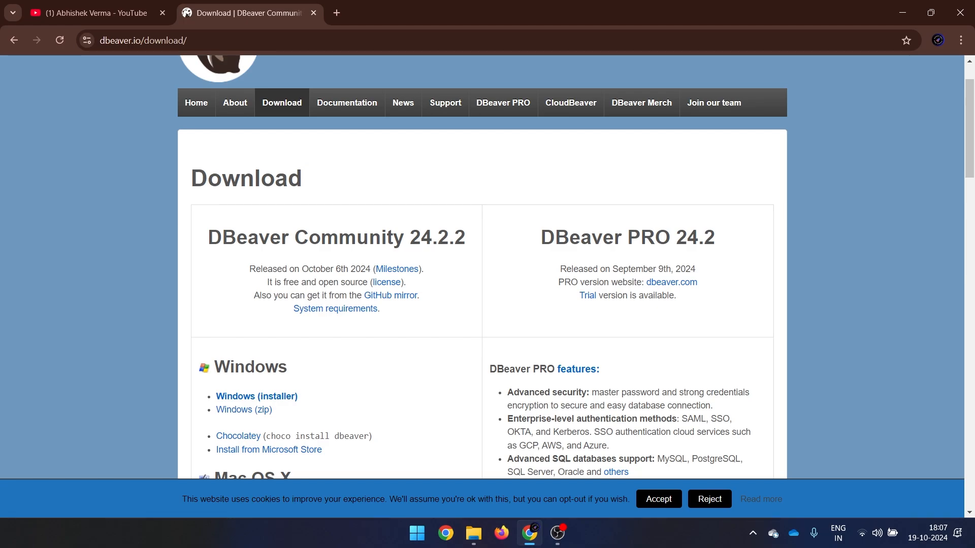
pyautogui.scroll(-1, 576, 267)
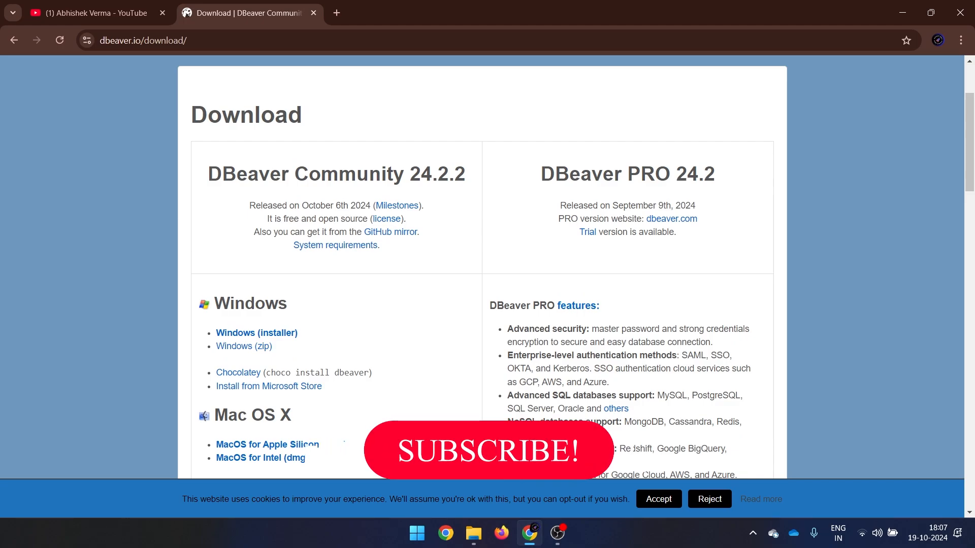
pyautogui.scroll(-1, 482, 267)
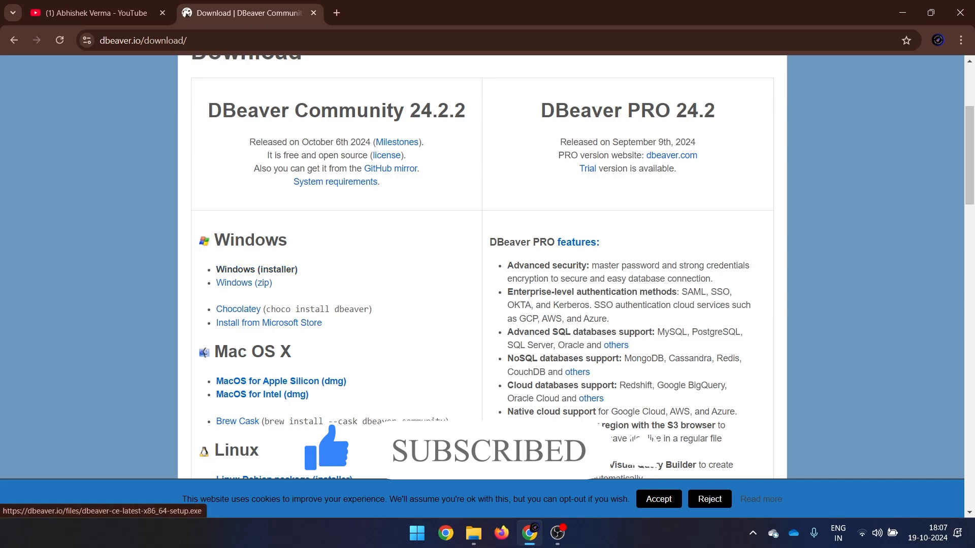
pyautogui.click(256, 269)
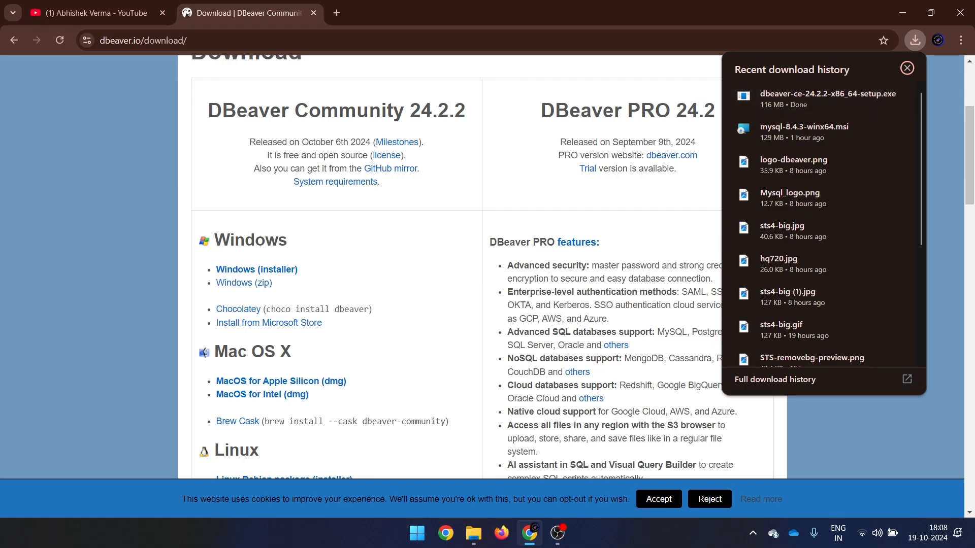
pyautogui.click(907, 68)
# Run dbeaver-ce-24.2.2-x86_64-setup.exe from the Downloads folder.
pyautogui.click(473, 533)
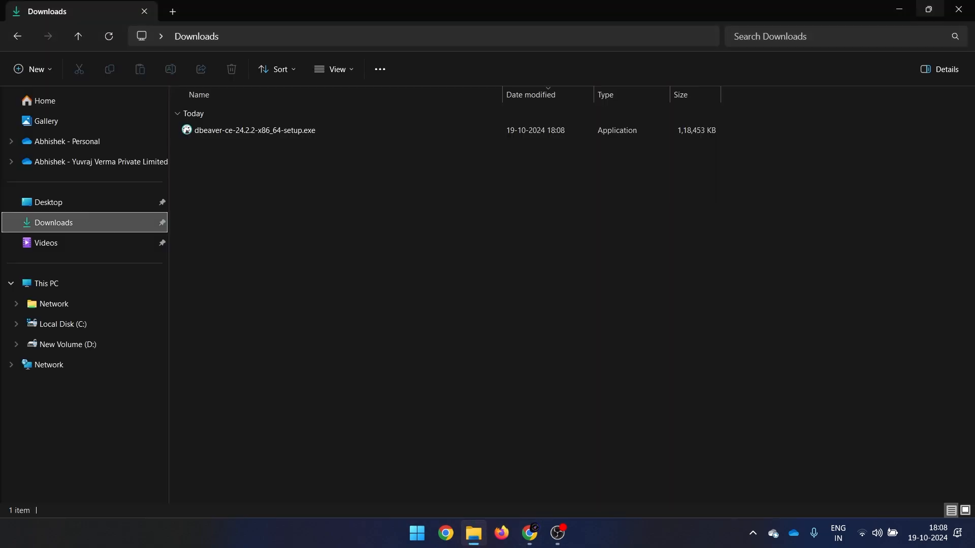
pyautogui.doubleClick(255, 131)
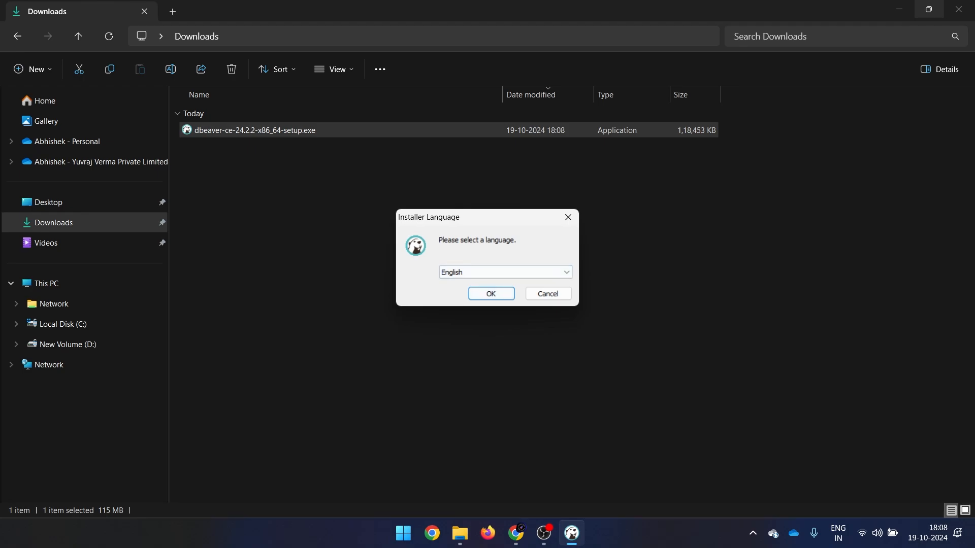
# Choose English, accept the license, install for all users, and continue with administrator rights.
pyautogui.press('Return')
pyautogui.press('Return')
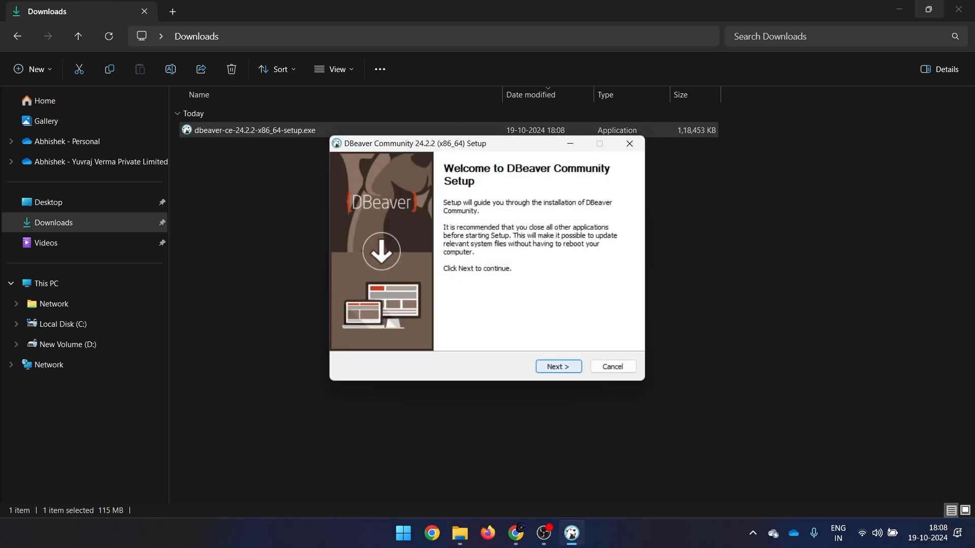
pyautogui.press('pagedown')
pyautogui.press('pagedown')
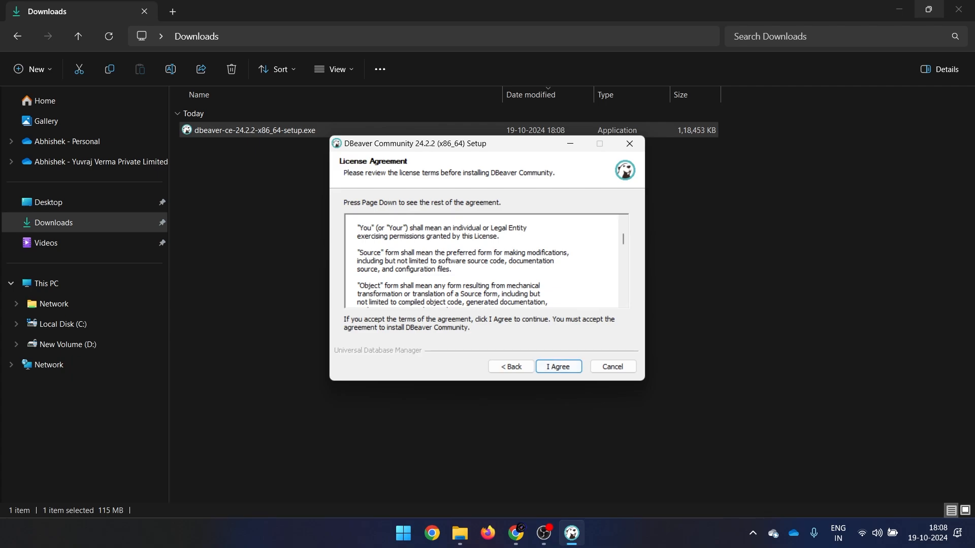
pyautogui.press('Return')
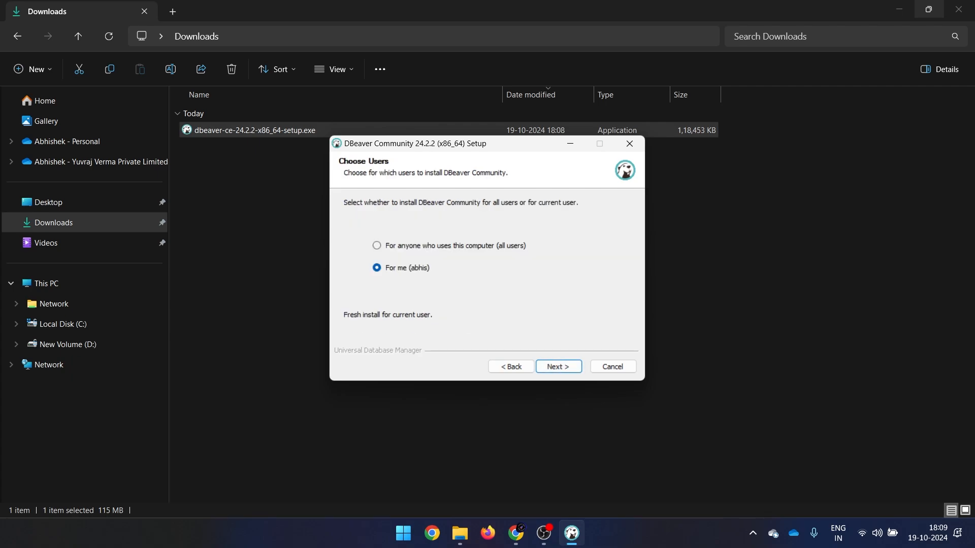
pyautogui.click(377, 246)
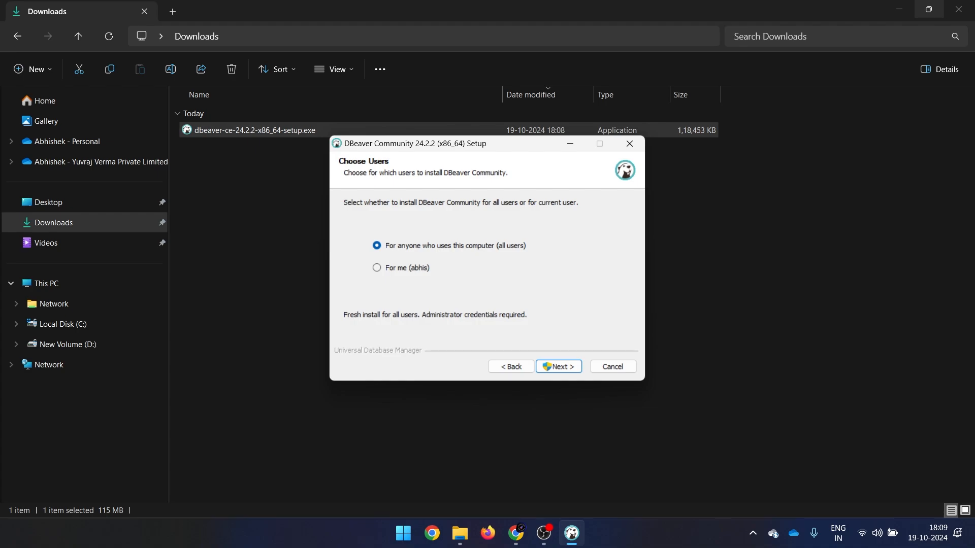
pyautogui.press('Return')
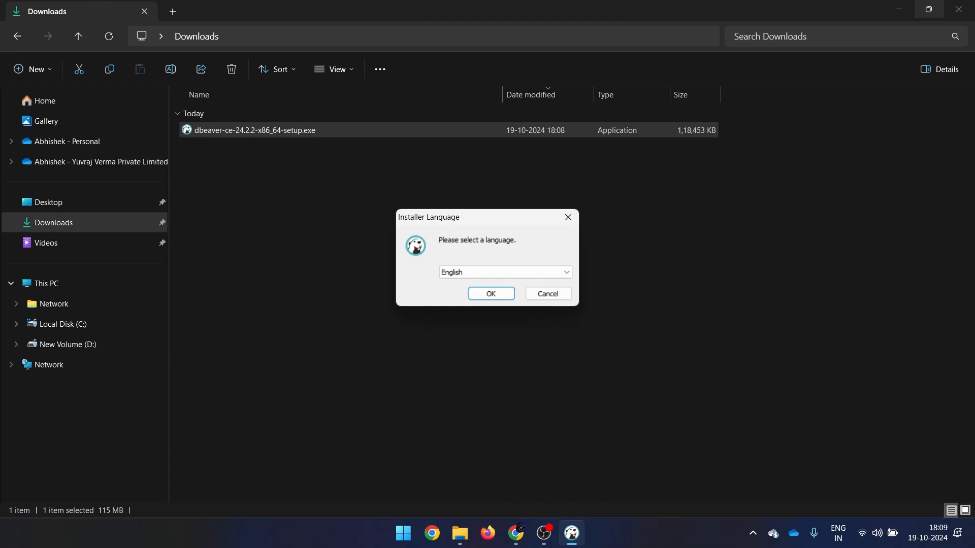
pyautogui.press('Return')
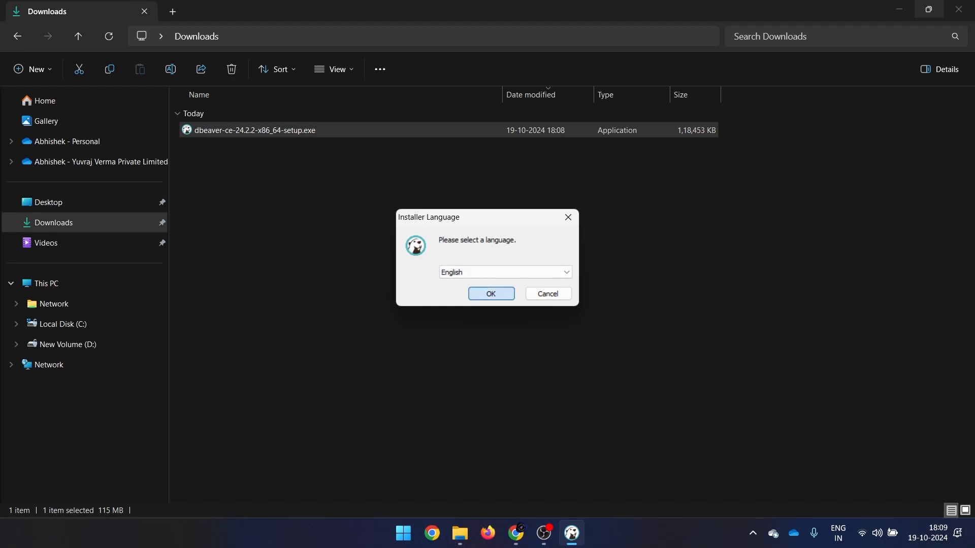
pyautogui.press('Return')
pyautogui.press('Return')
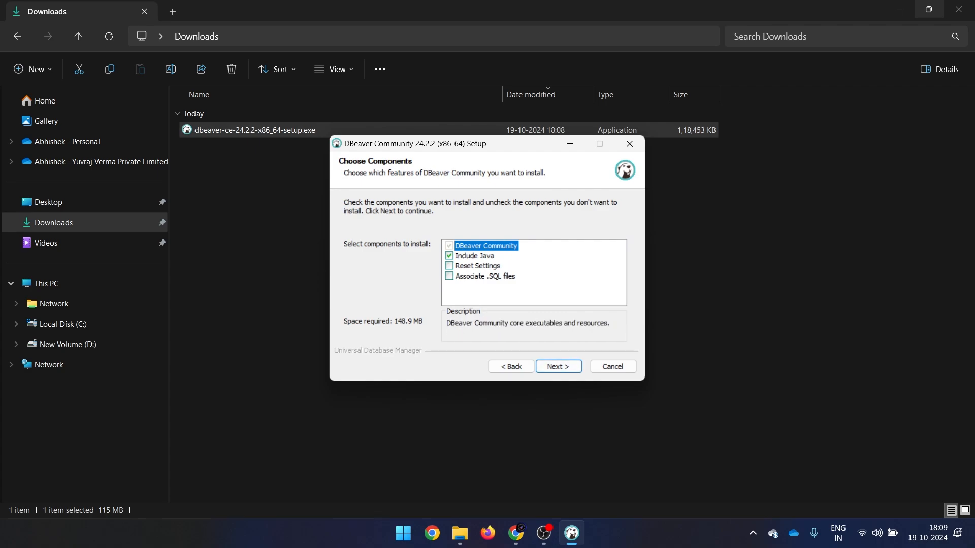
# Exclude Include Java (101.1 MB required) and continue to the install location page.
pyautogui.click(450, 256)
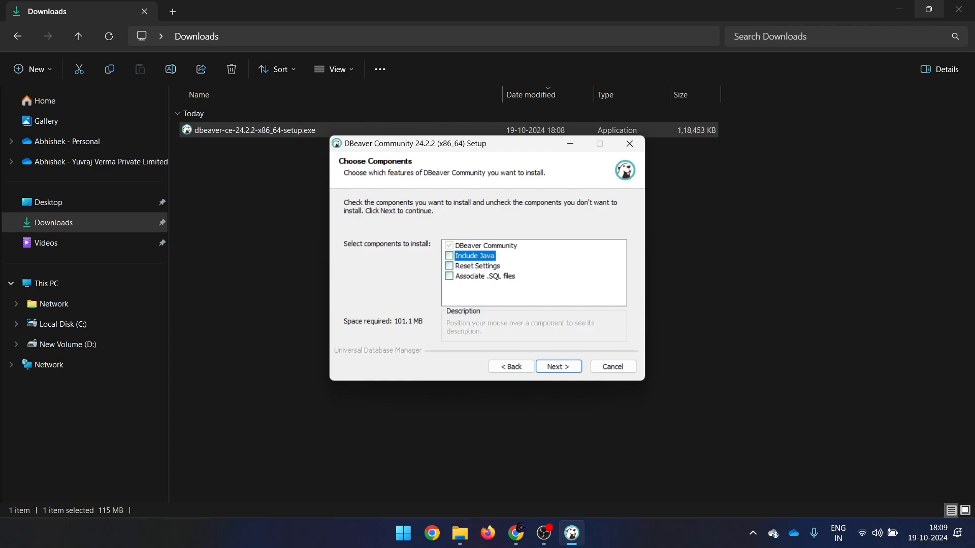
pyautogui.press('space')
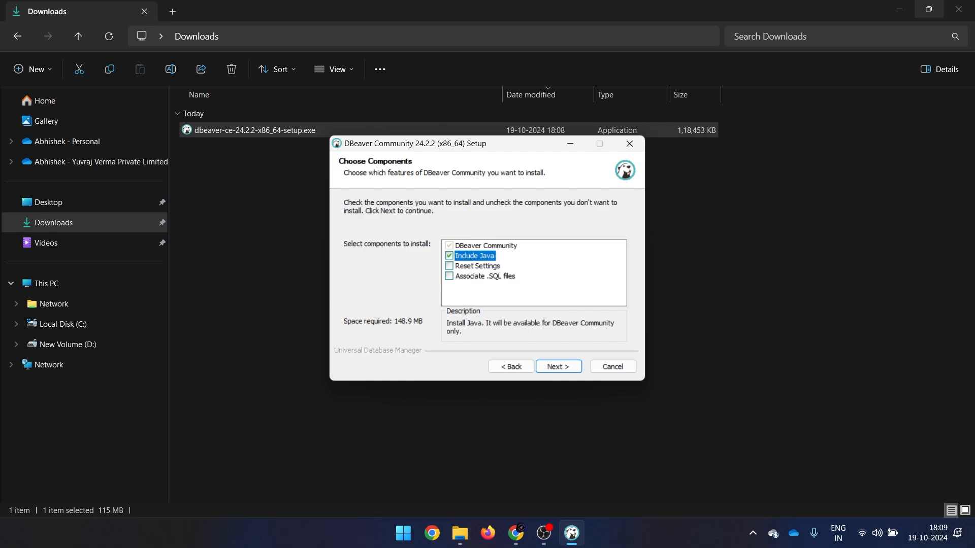
pyautogui.press('space')
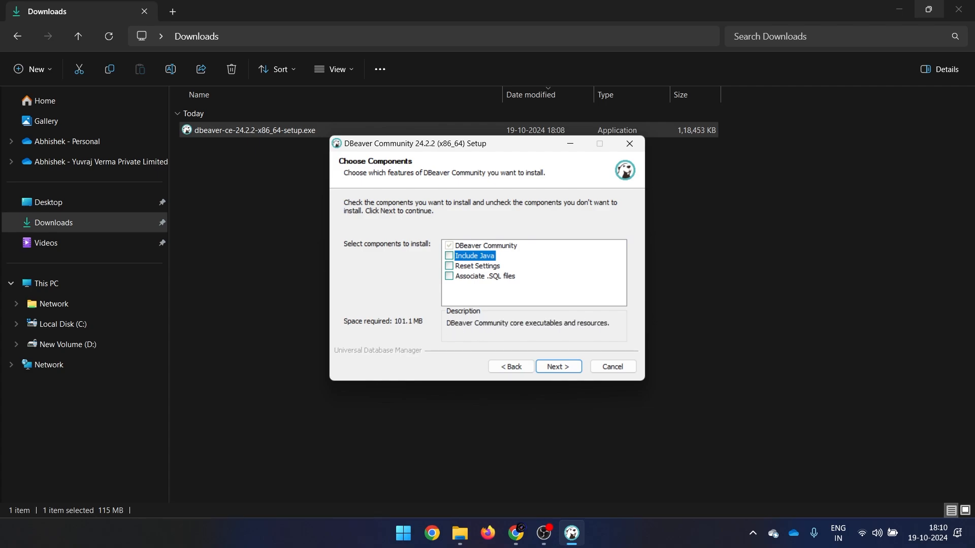
pyautogui.press('Return')
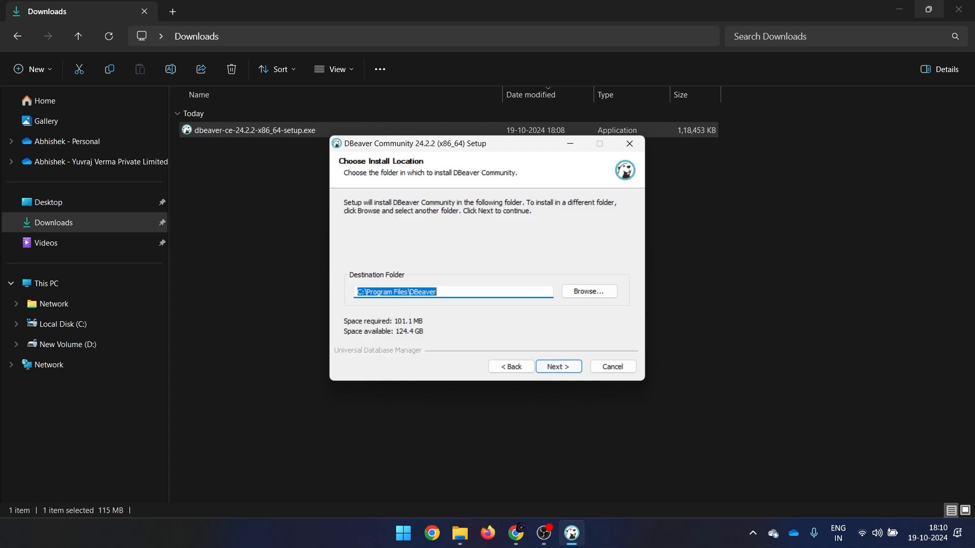
# Keep C:\Program Files\DBeaver, tick 'Do not create shortcuts', and start installing.
pyautogui.press('Return')
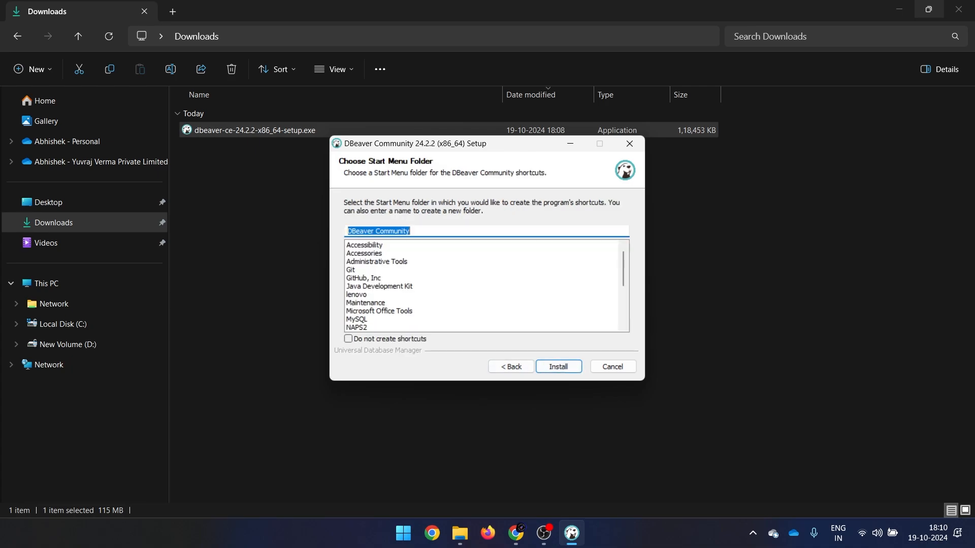
pyautogui.scroll(-4, 485, 286)
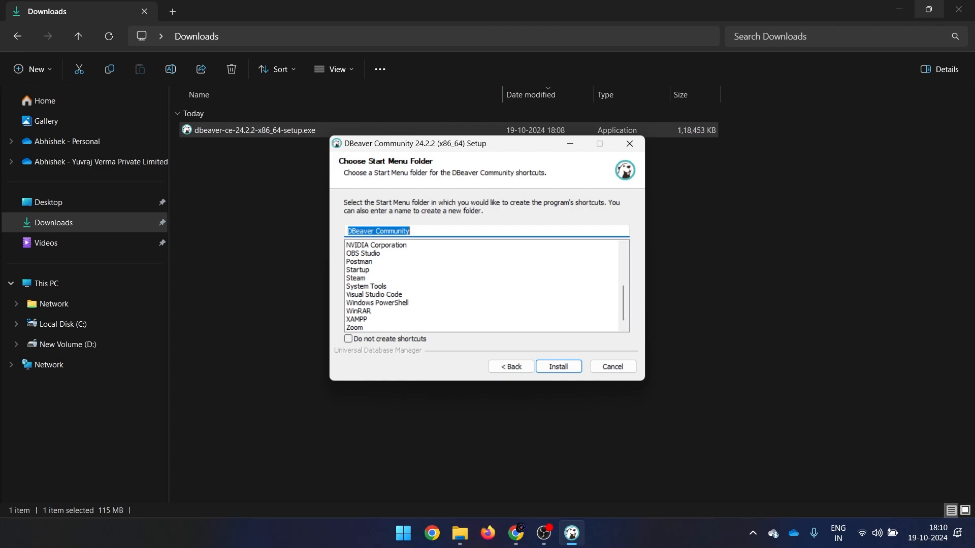
pyautogui.scroll(4, 485, 286)
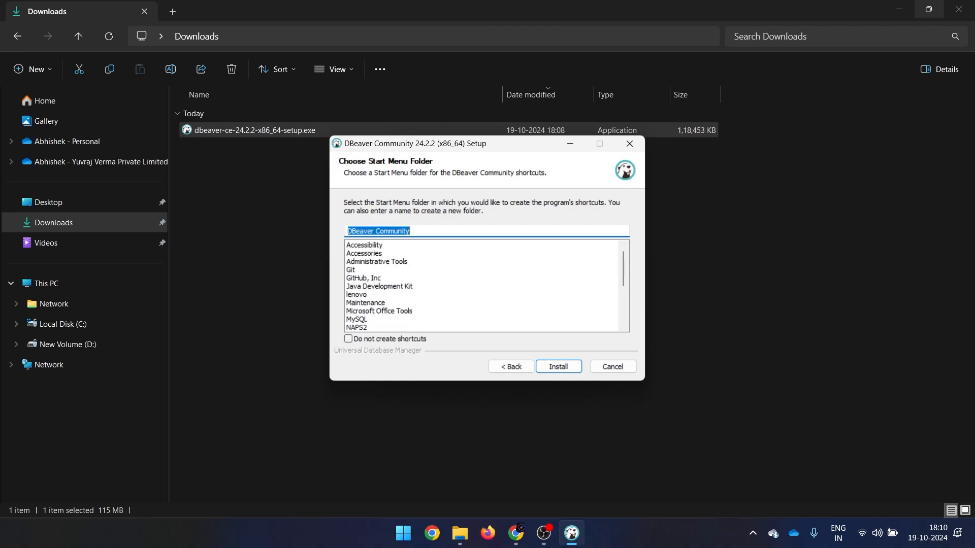
pyautogui.click(348, 339)
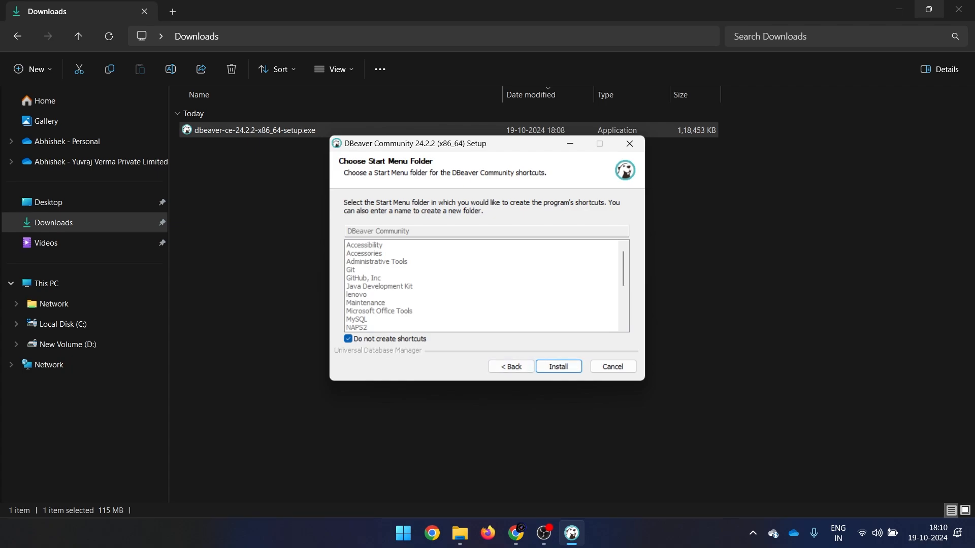
pyautogui.press('Return')
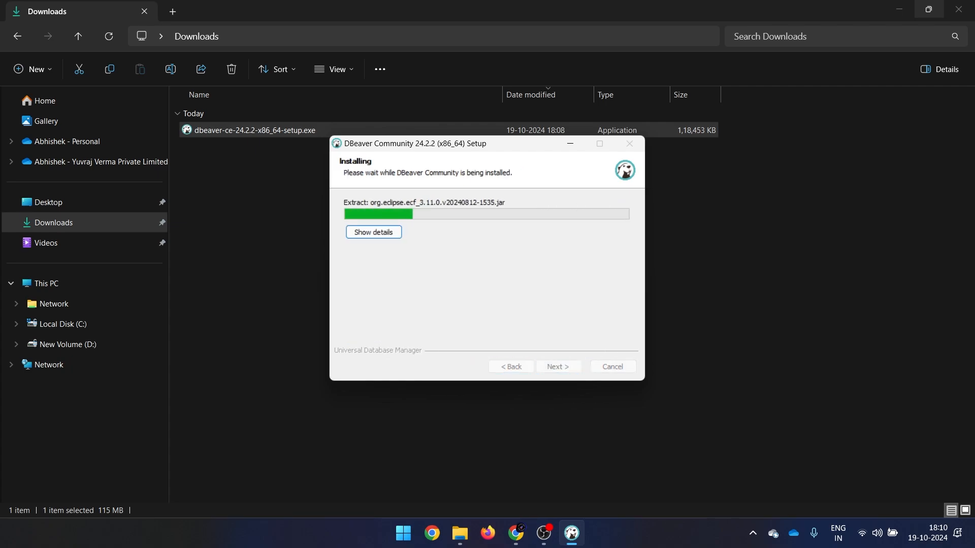
# Show the installation details, then finish setup without a desktop shortcut.
pyautogui.click(374, 232)
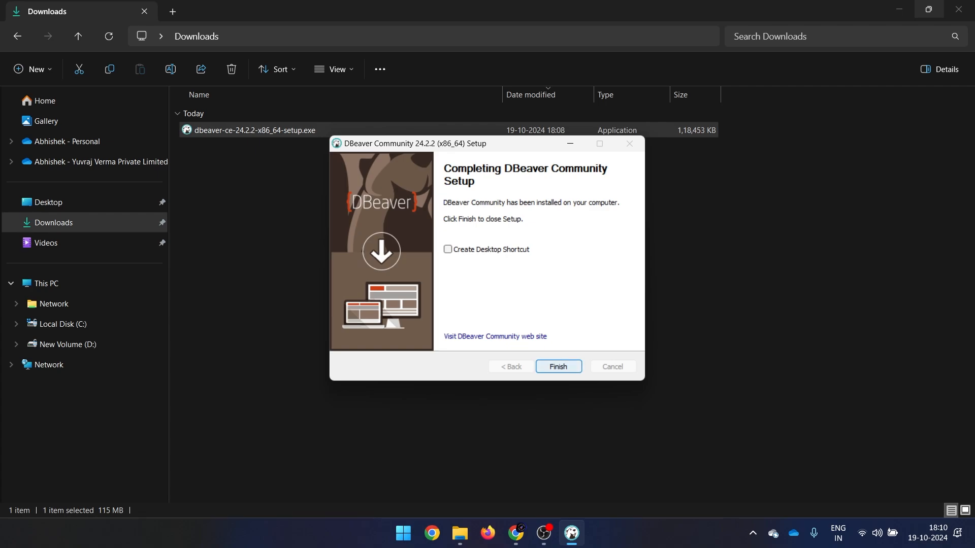
pyautogui.click(558, 366)
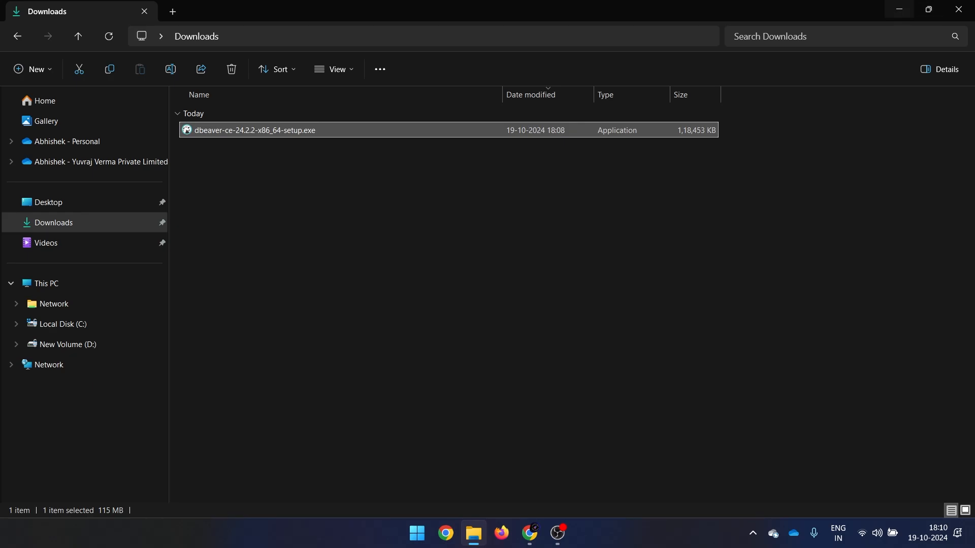
# Minimize the open windows to clear the desktop.
pyautogui.click(900, 9)
pyautogui.click(902, 12)
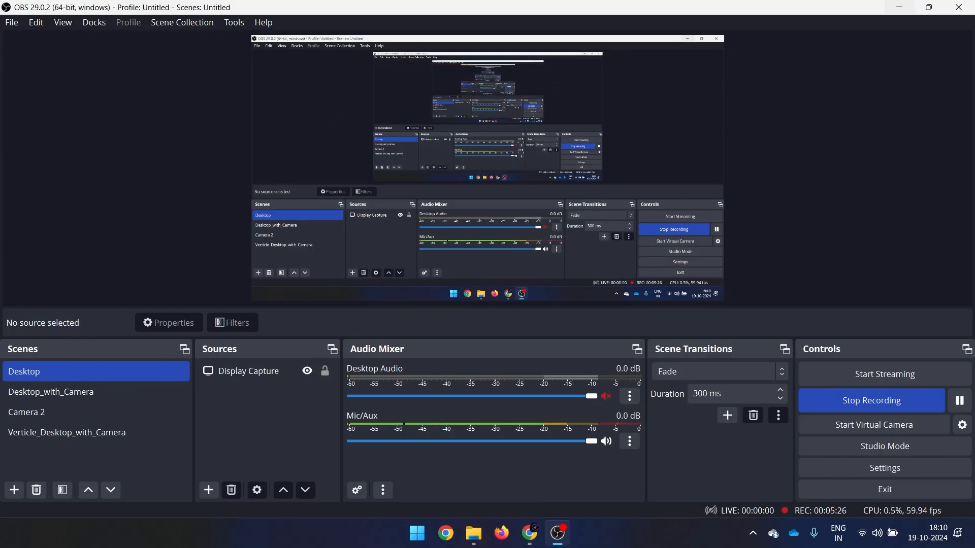
pyautogui.click(902, 8)
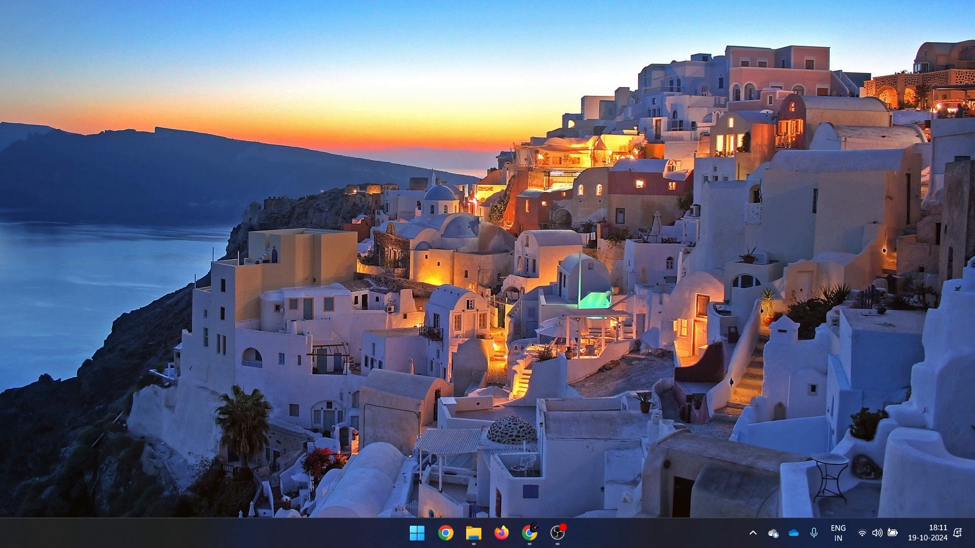
# Browse to C:\Program Files\DBeaver in File Explorer and launch dbeaver.exe.
pyautogui.click(474, 533)
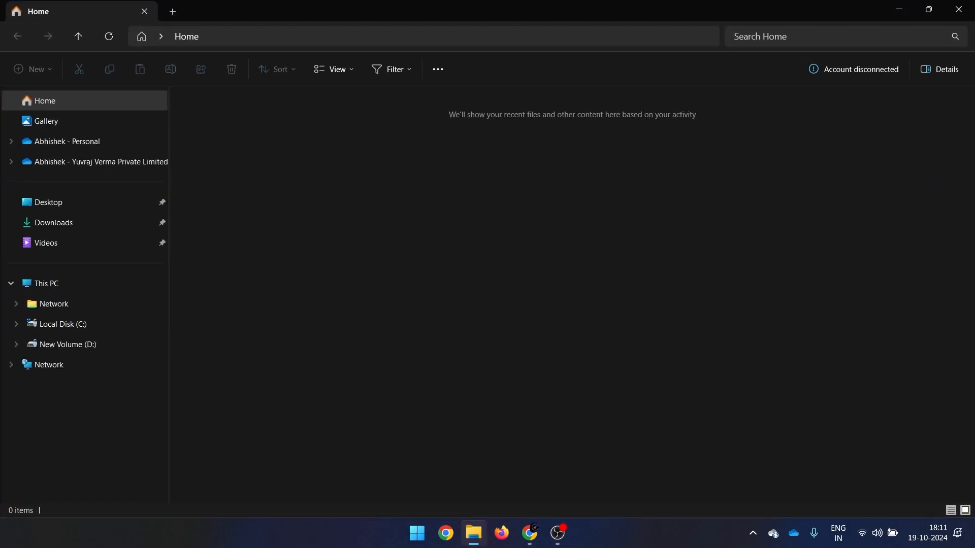
pyautogui.click(63, 324)
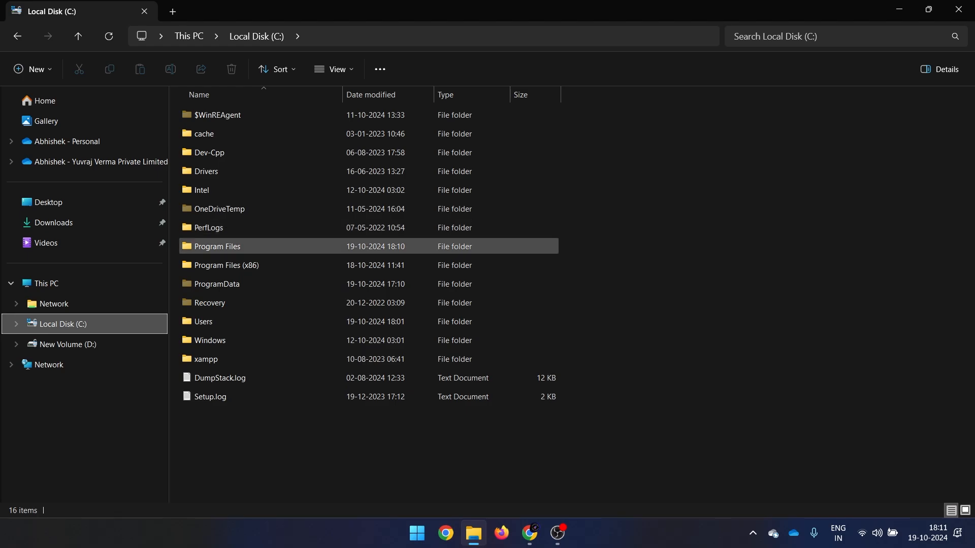
pyautogui.click(217, 247)
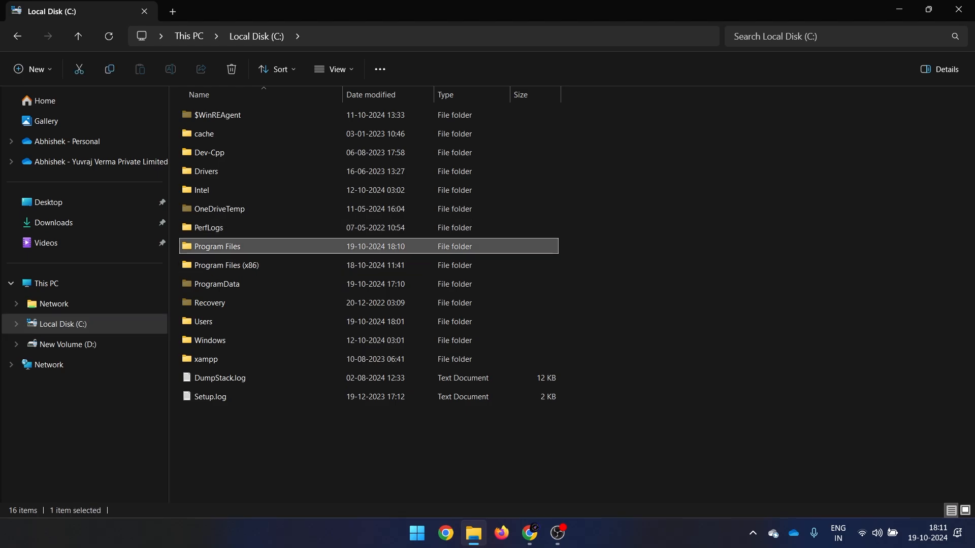
pyautogui.doubleClick(217, 246)
pyautogui.doubleClick(209, 171)
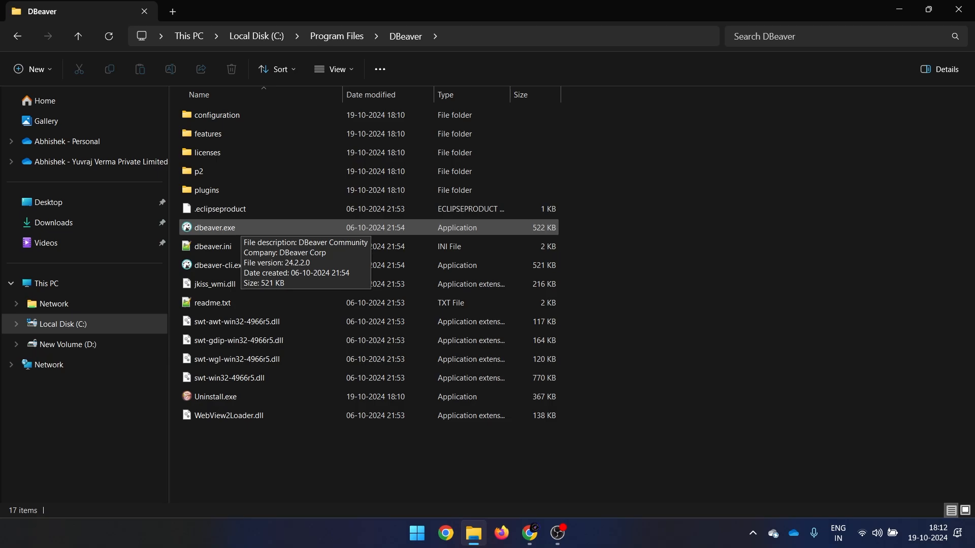
pyautogui.click(240, 228)
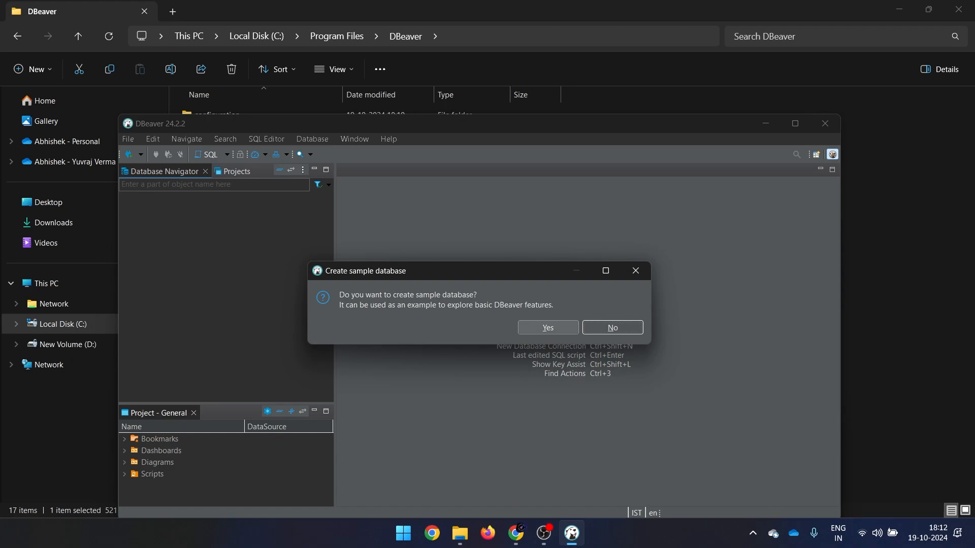
# Decline the sample database, close the connection wizard, refuse data sharing, and reposition the window.
pyautogui.click(612, 328)
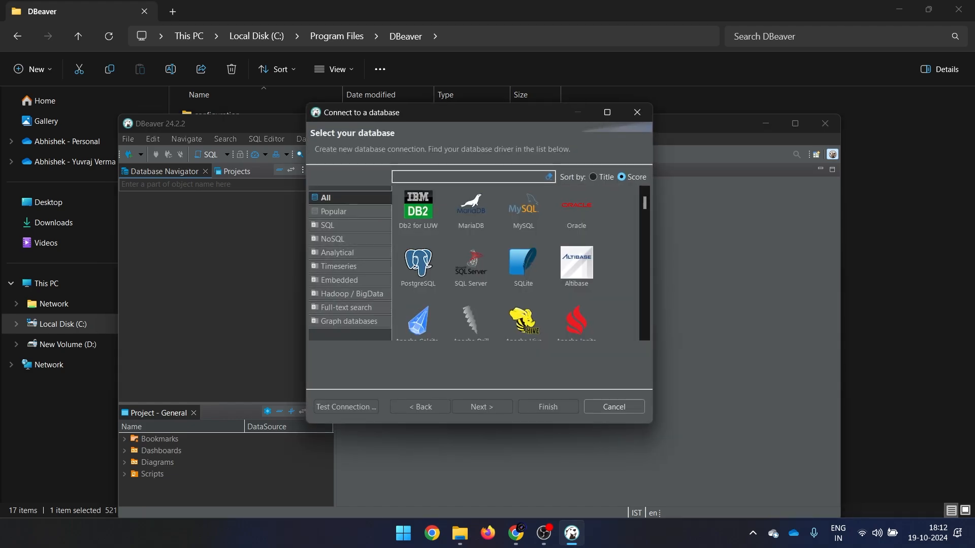
pyautogui.click(637, 112)
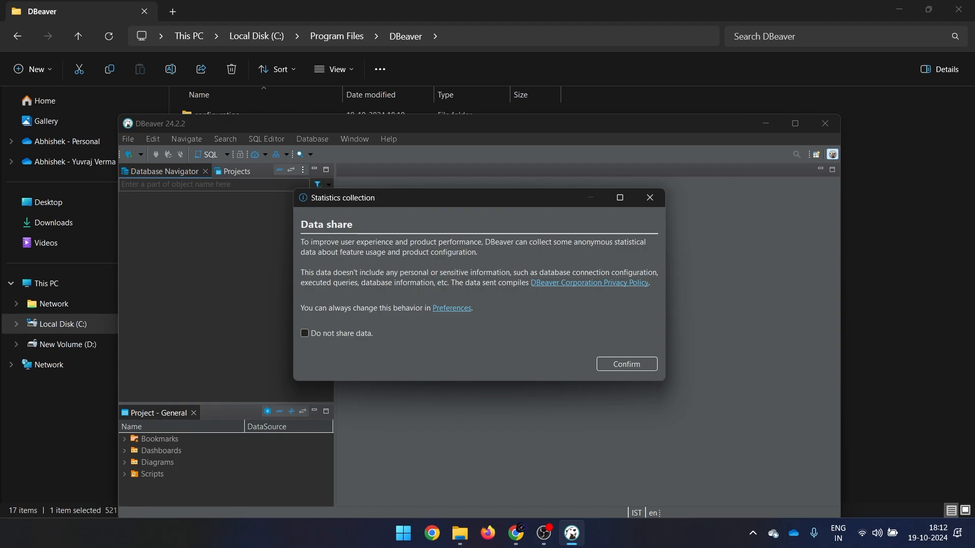
pyautogui.click(304, 333)
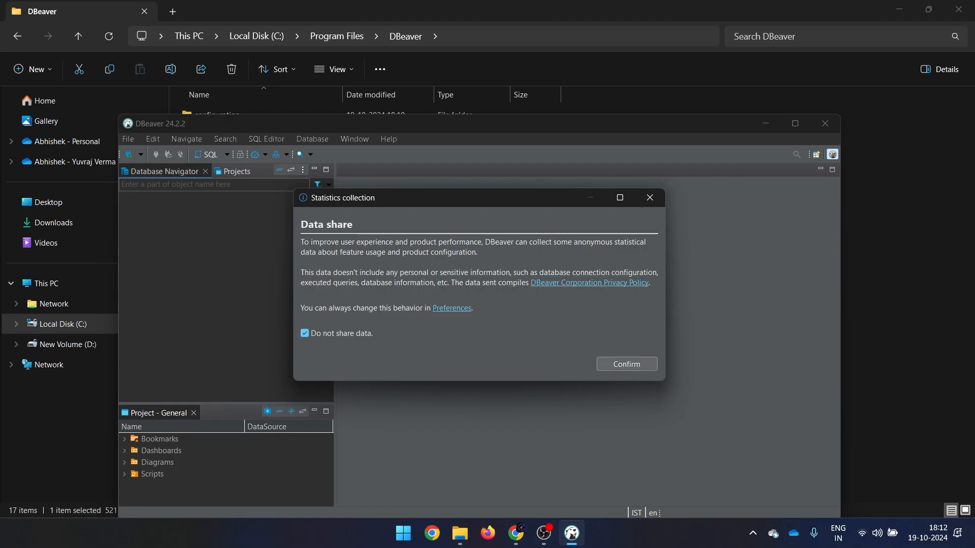
pyautogui.click(626, 364)
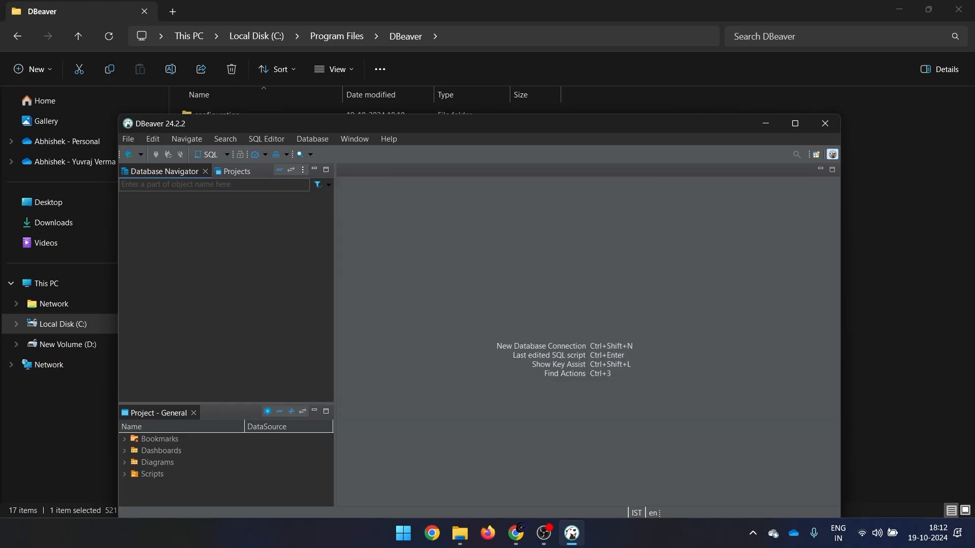
pyautogui.moveTo(706, 122); pyautogui.dragTo(697, 75)
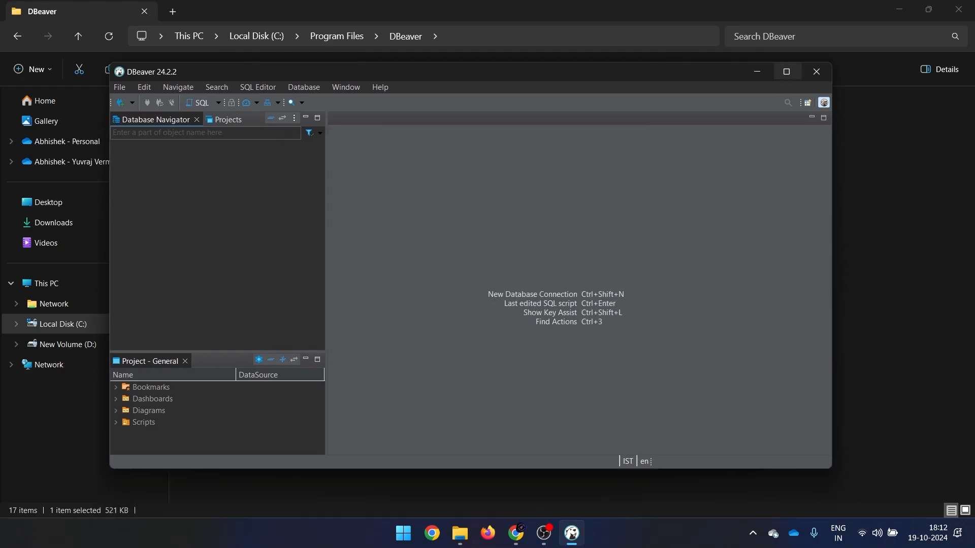
# Maximize DBeaver, narrow the navigator panel, browse the General project, then open the Database menu.
pyautogui.click(786, 73)
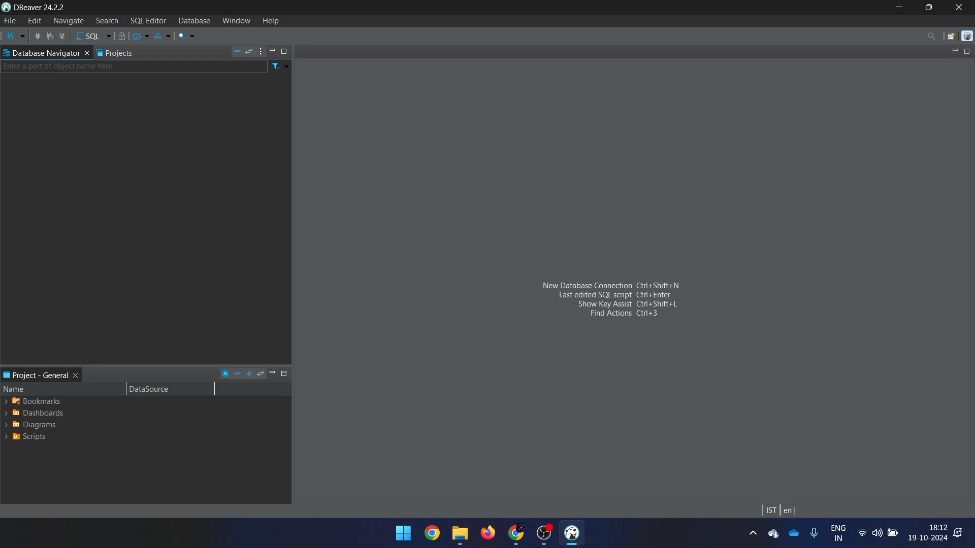
pyautogui.moveTo(293, 203); pyautogui.dragTo(236, 203)
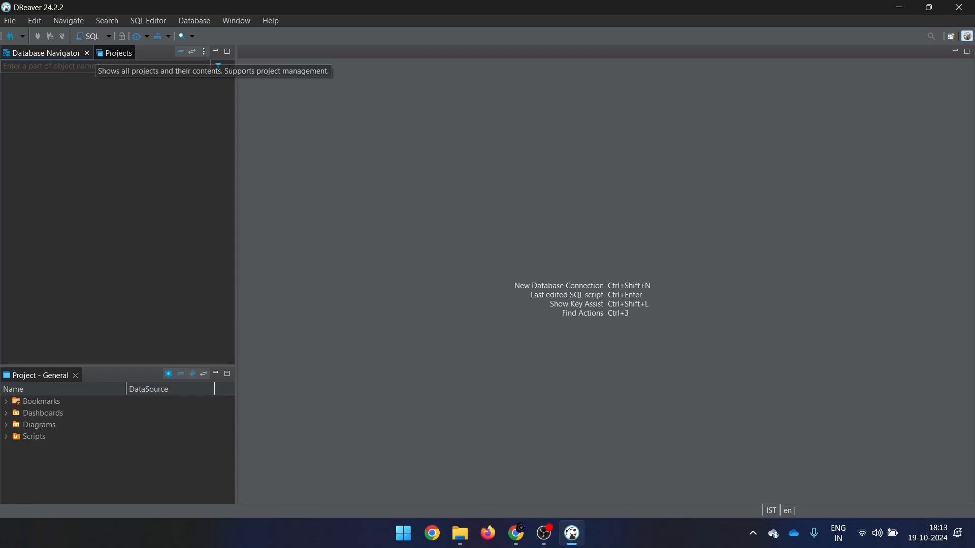
pyautogui.click(115, 53)
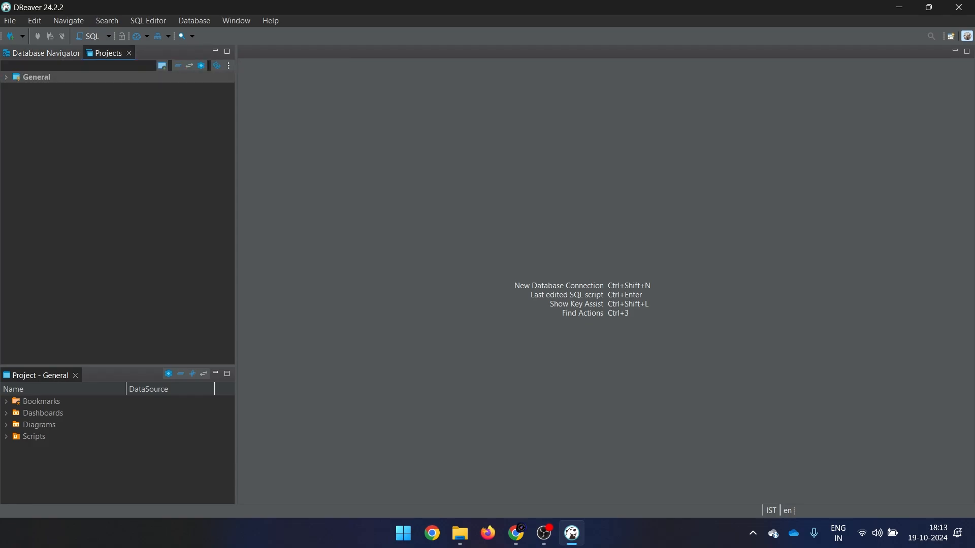
pyautogui.click(6, 77)
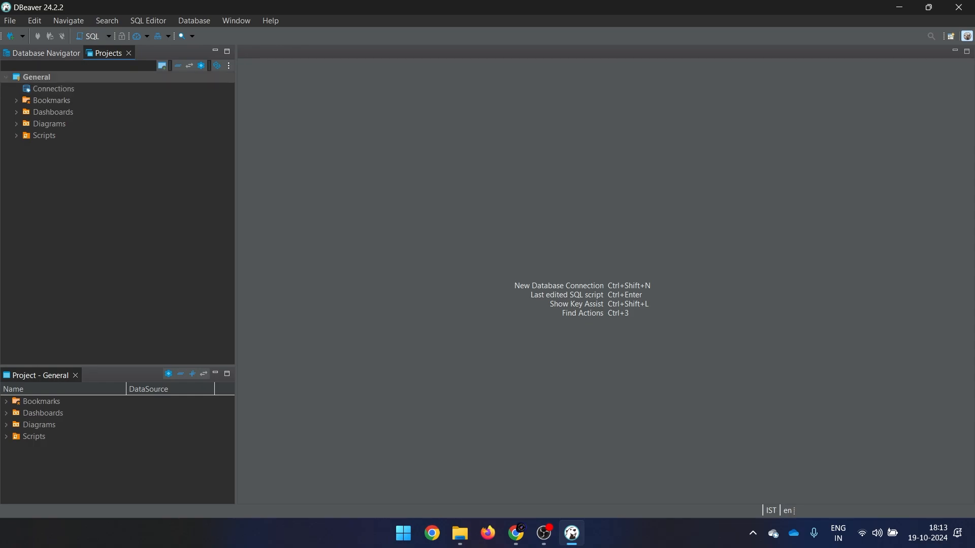
pyautogui.click(6, 78)
pyautogui.click(45, 53)
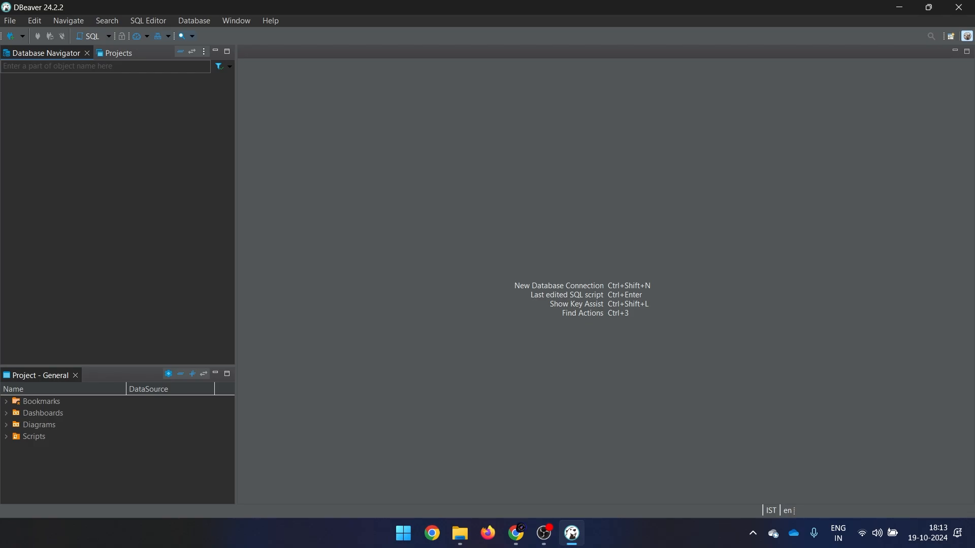
pyautogui.click(194, 21)
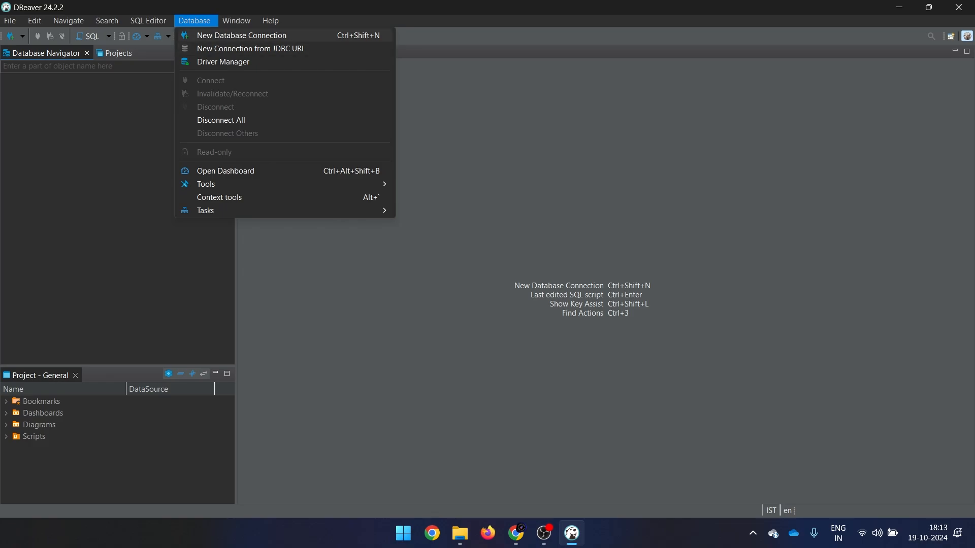
# Start a New Database Connection, pick the MySQL tile, and proceed to its connection settings.
pyautogui.click(241, 35)
pyautogui.moveTo(406, 321); pyautogui.dragTo(418, 450)
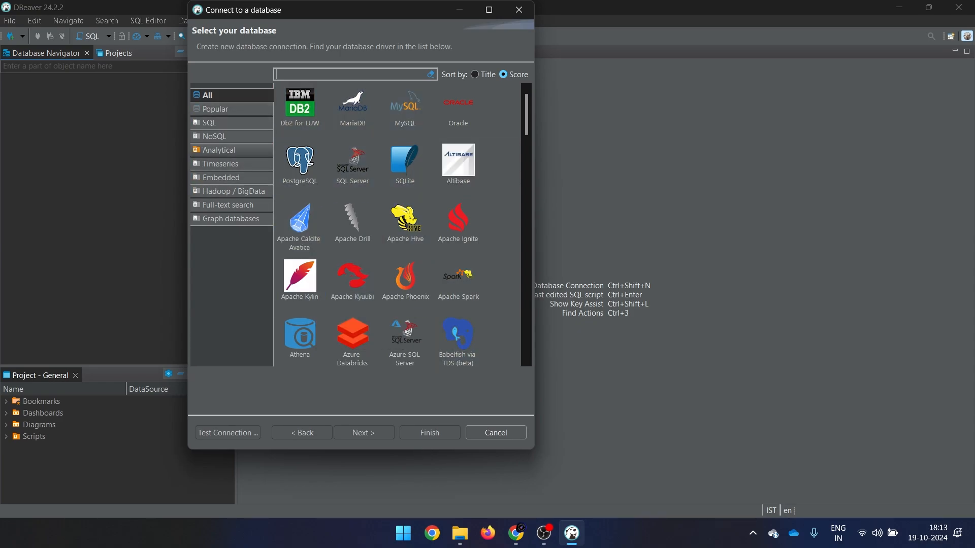
pyautogui.click(406, 109)
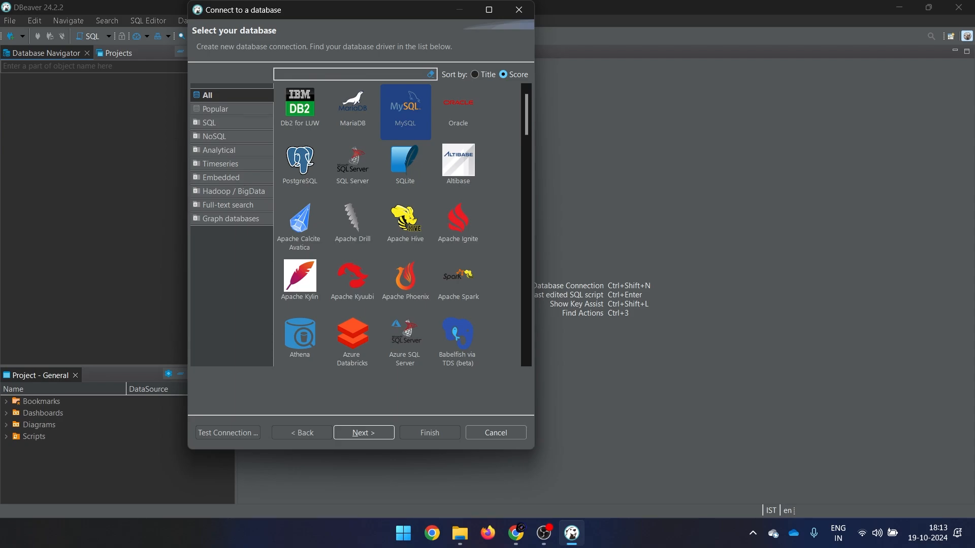
pyautogui.press('Return')
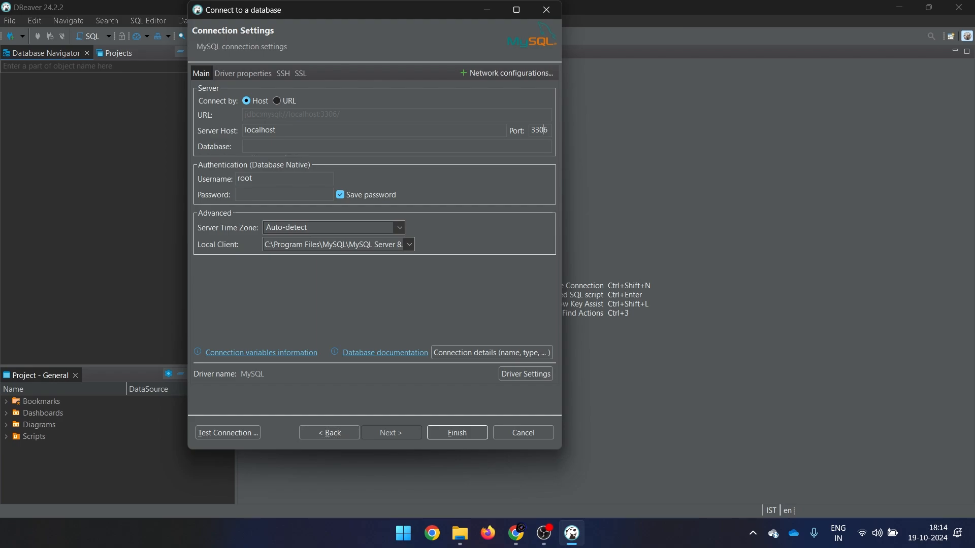
# Leave the port at 3306, enter the account password, and run Test Connection.
pyautogui.press('BackSpace')
pyautogui.write('7')
pyautogui.press('BackSpace')
pyautogui.write('6')
pyautogui.write('root')
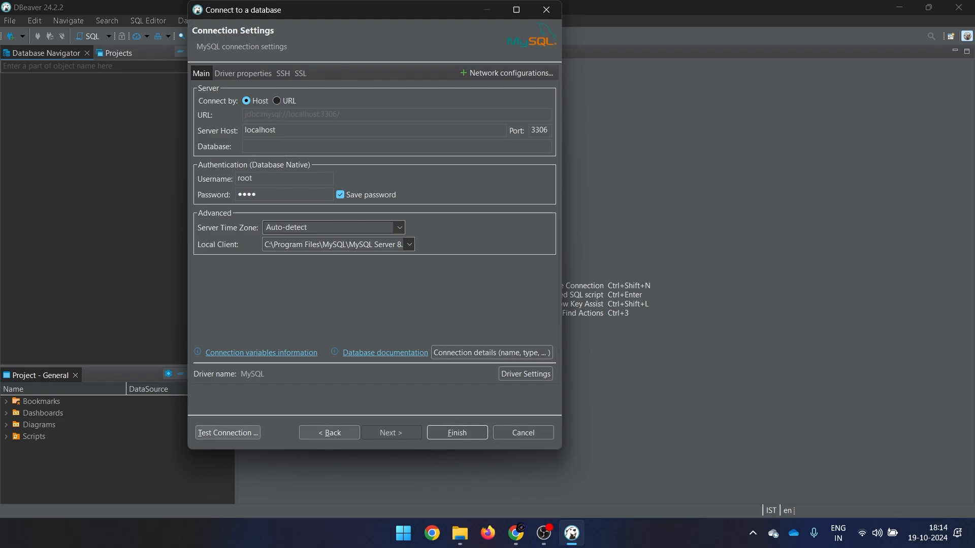
pyautogui.click(228, 433)
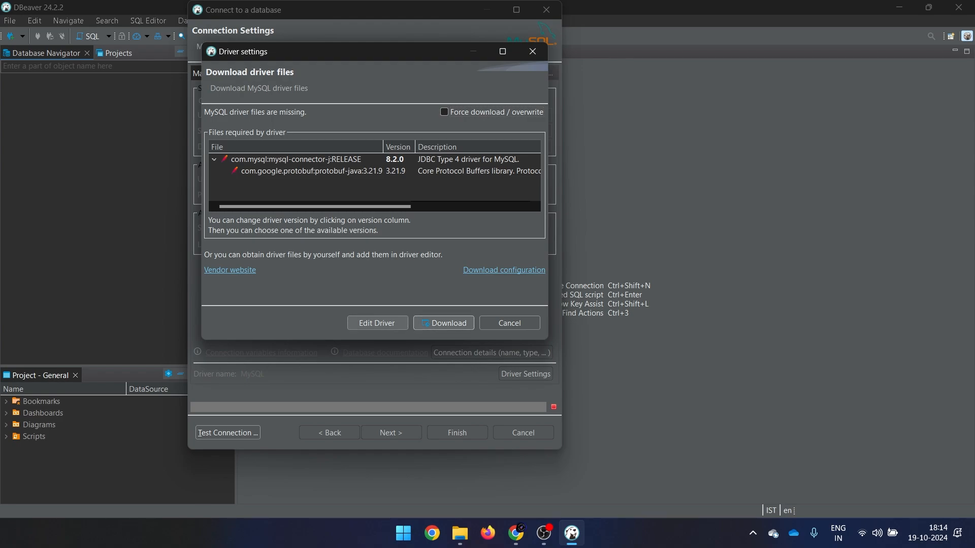
# Download the MySQL driver, pass the connection test, review Driver properties/SSH/SSL tabs, and finish.
pyautogui.press('Return')
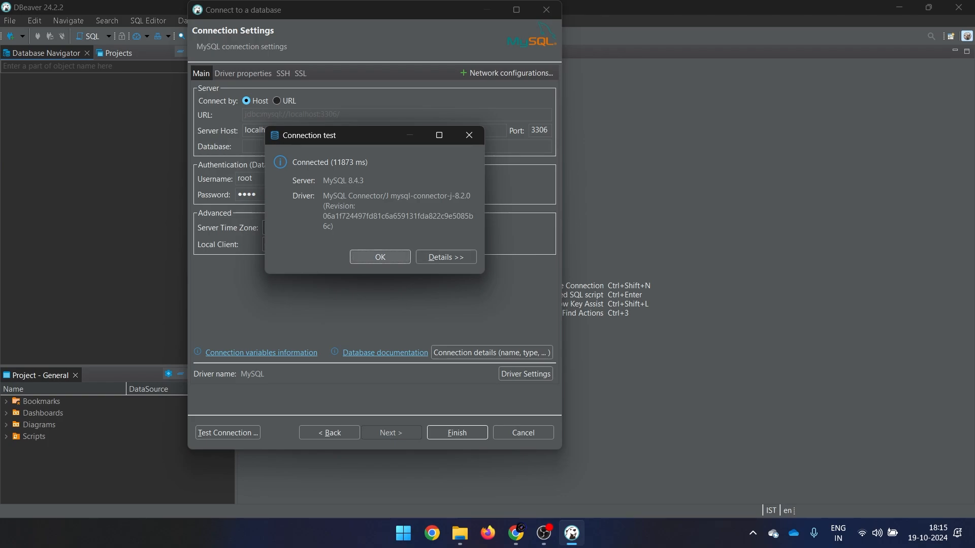
pyautogui.press('Return')
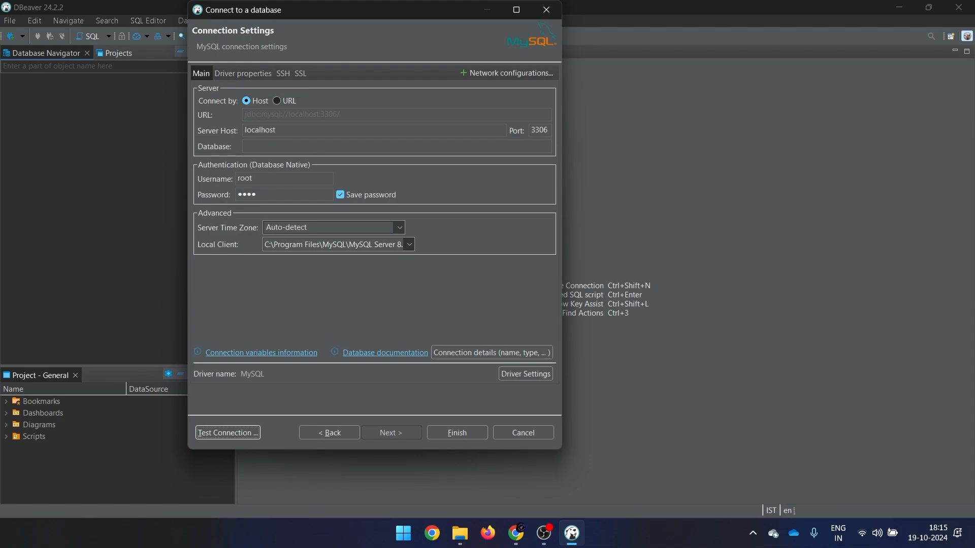
pyautogui.click(242, 73)
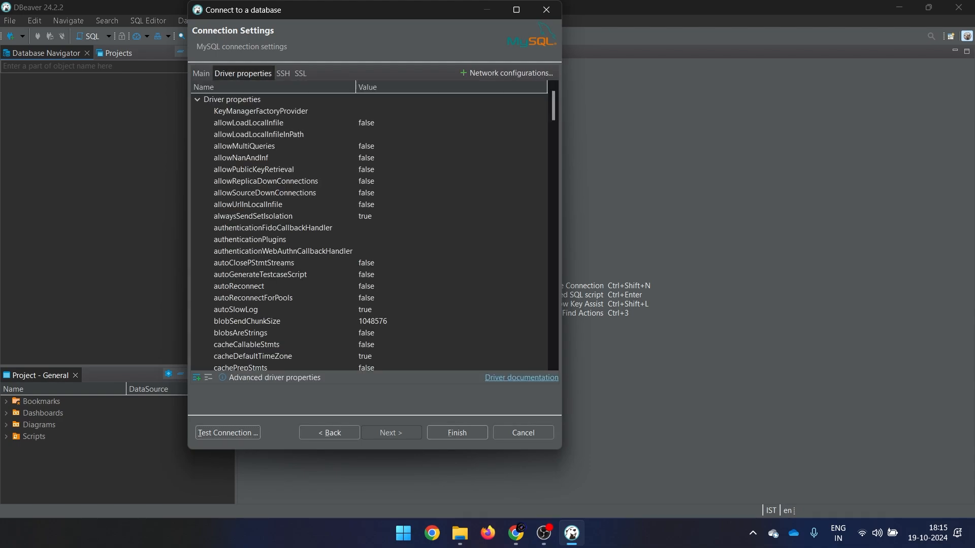
pyautogui.click(283, 73)
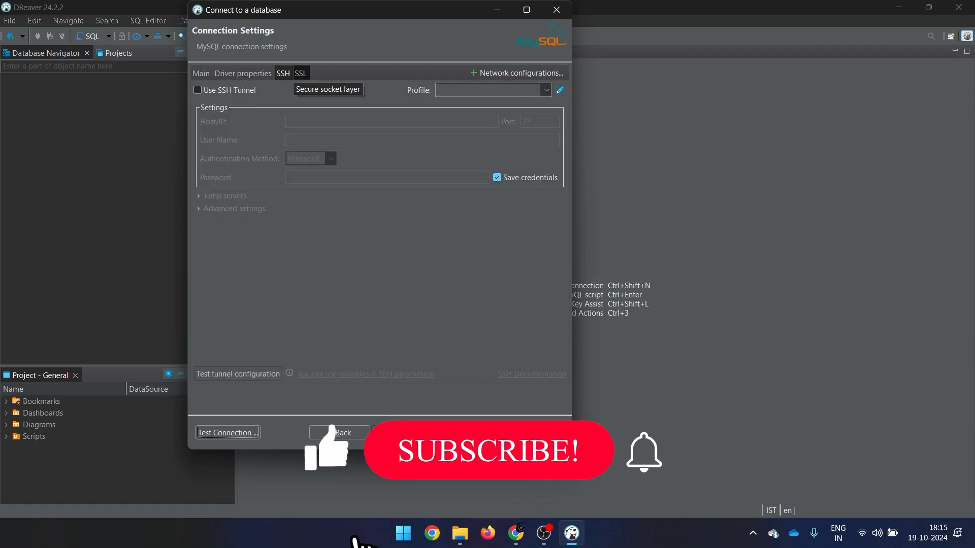
pyautogui.click(300, 73)
pyautogui.click(201, 73)
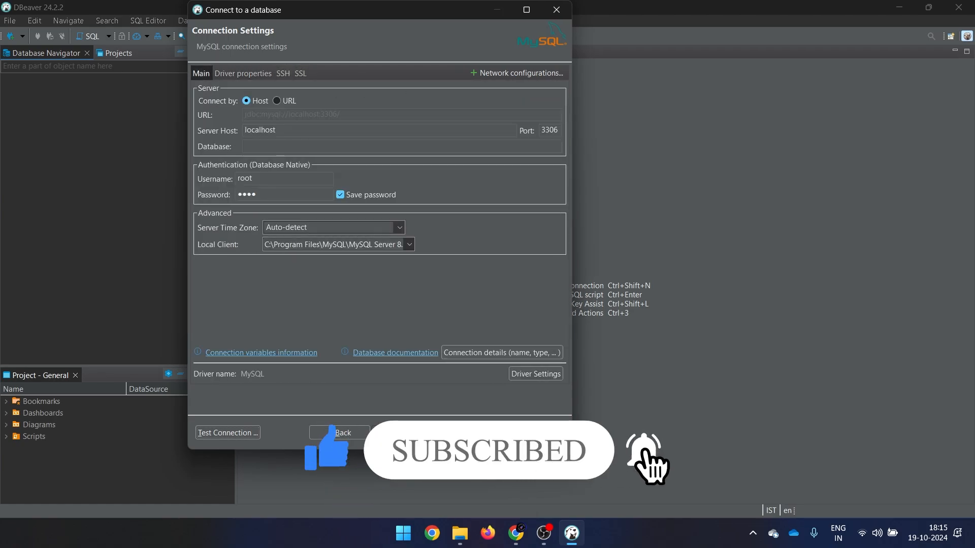
pyautogui.click(467, 433)
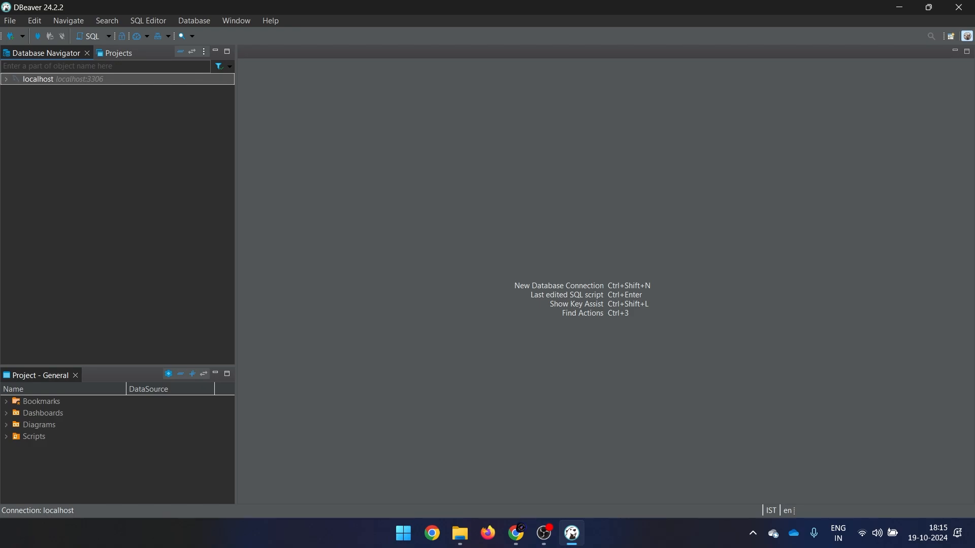
# Expand localhost and its Databases in the Database Navigator, peek into sys, then collapse everything.
pyautogui.click(6, 79)
pyautogui.click(16, 91)
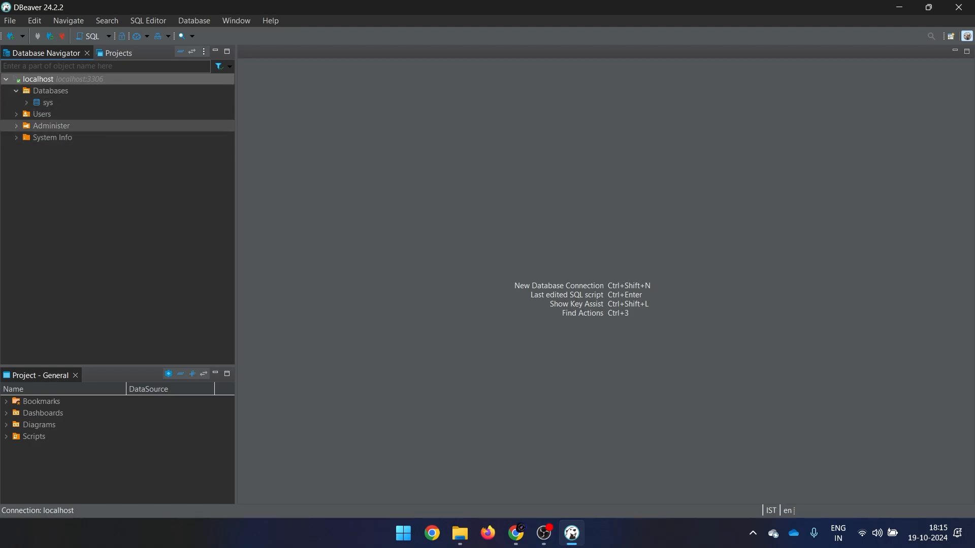
pyautogui.click(26, 103)
pyautogui.click(26, 103)
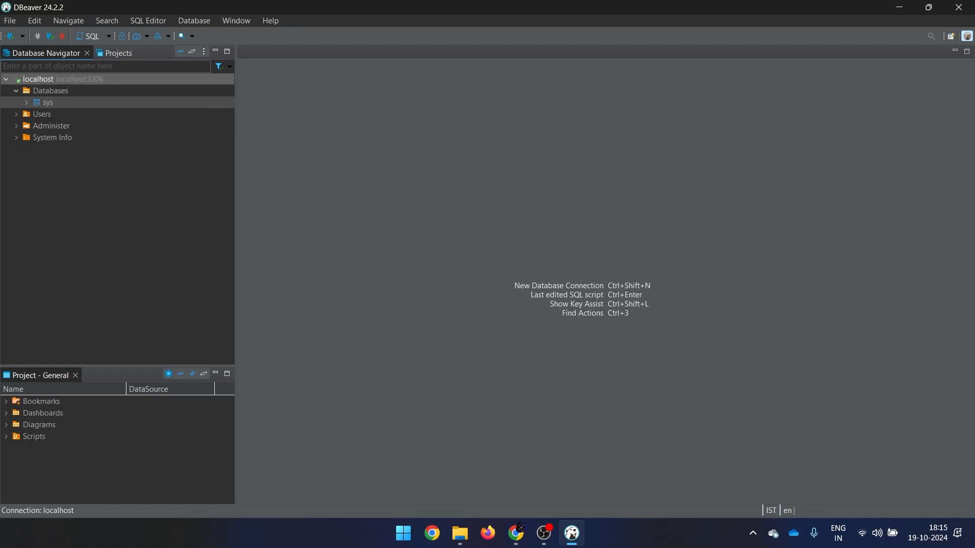
pyautogui.rightClick(38, 79)
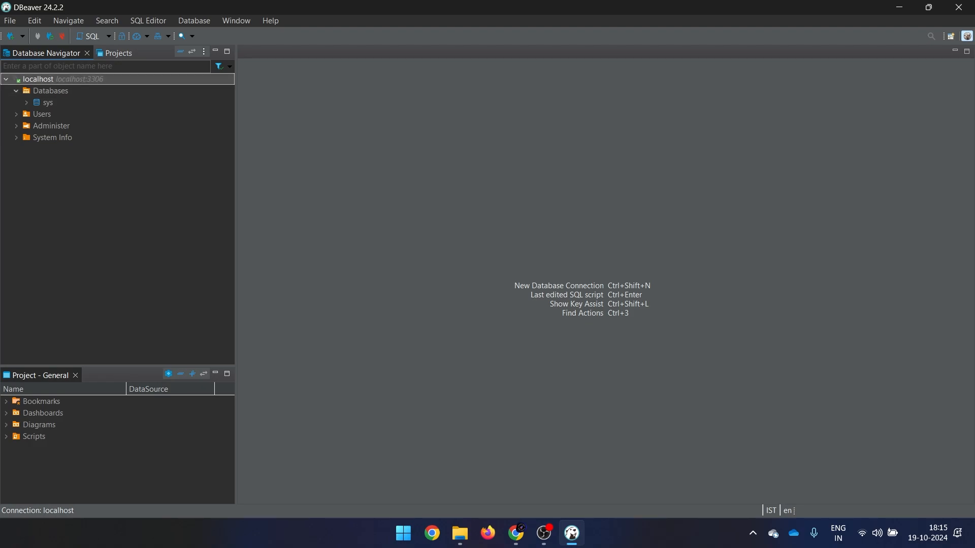
pyautogui.click(7, 79)
# In the Projects view, expand localhost > Databases and open the sys schema editor.
pyautogui.click(118, 52)
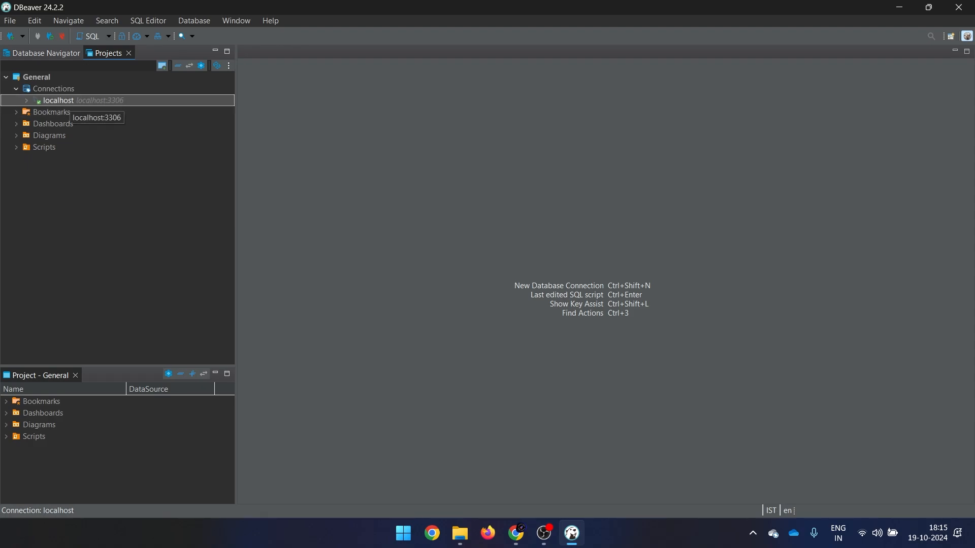
pyautogui.doubleClick(69, 102)
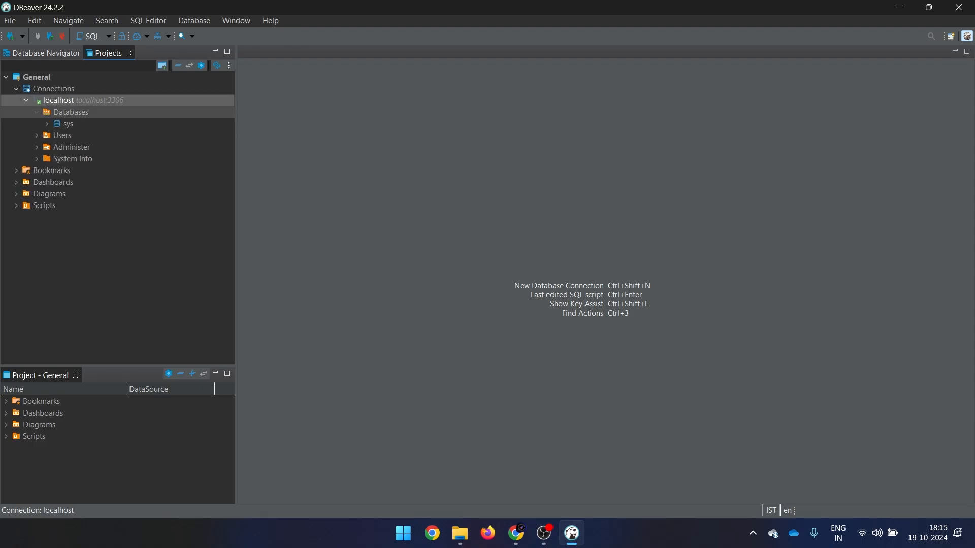
pyautogui.click(36, 111)
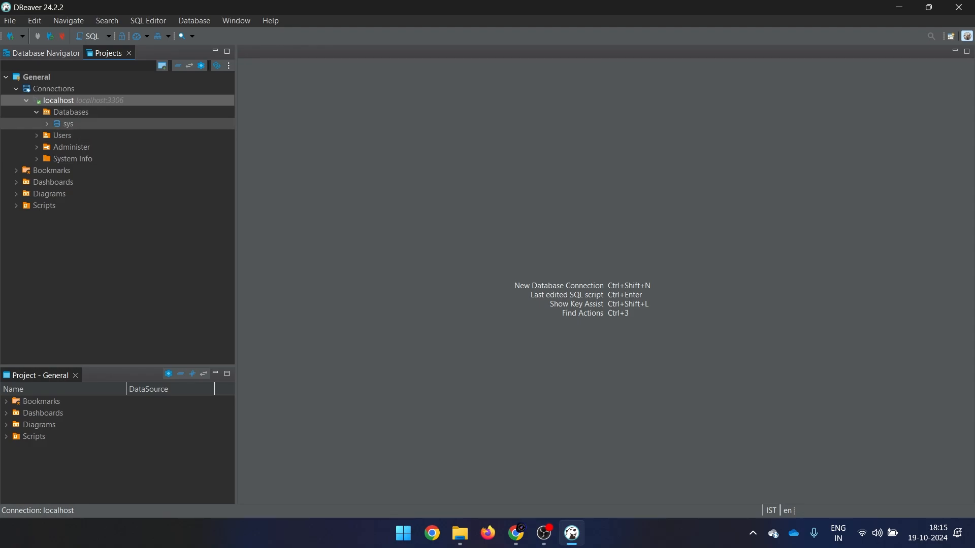
pyautogui.doubleClick(68, 123)
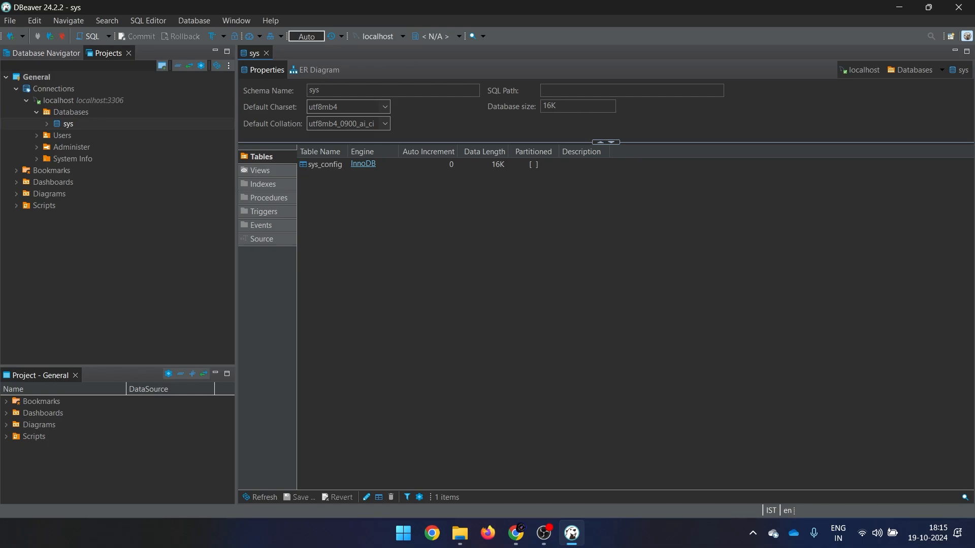
# View the sys ER diagram, then open sys_config from sys > Tables and show its ER diagram.
pyautogui.click(314, 70)
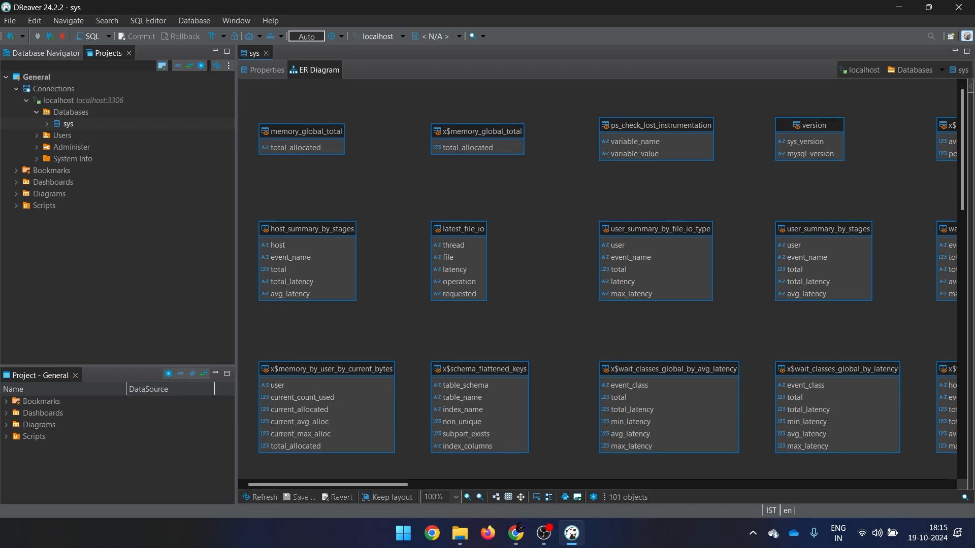
pyautogui.moveTo(327, 485)
pyautogui.mouseDown()
pyautogui.moveTo(866, 485)
pyautogui.moveTo(323, 485)
pyautogui.mouseUp()
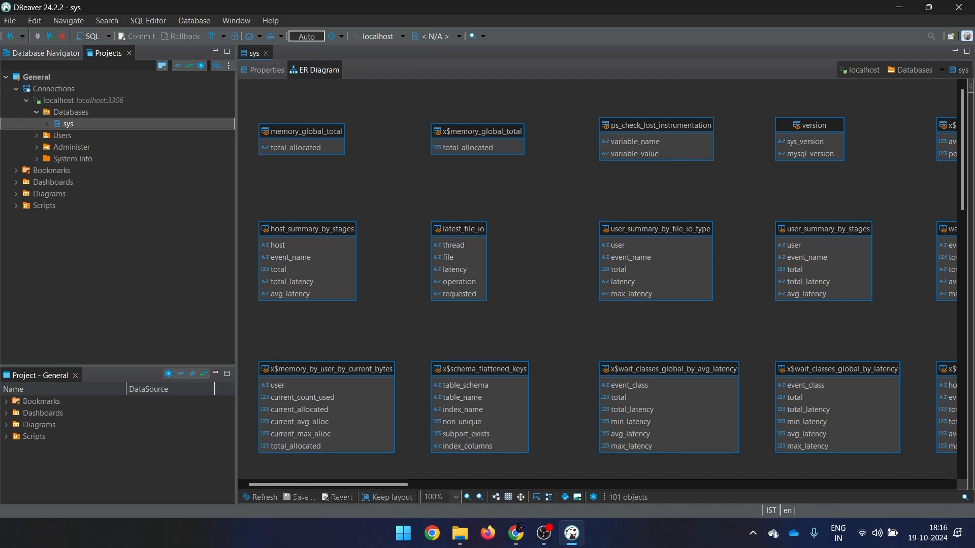
pyautogui.click(47, 123)
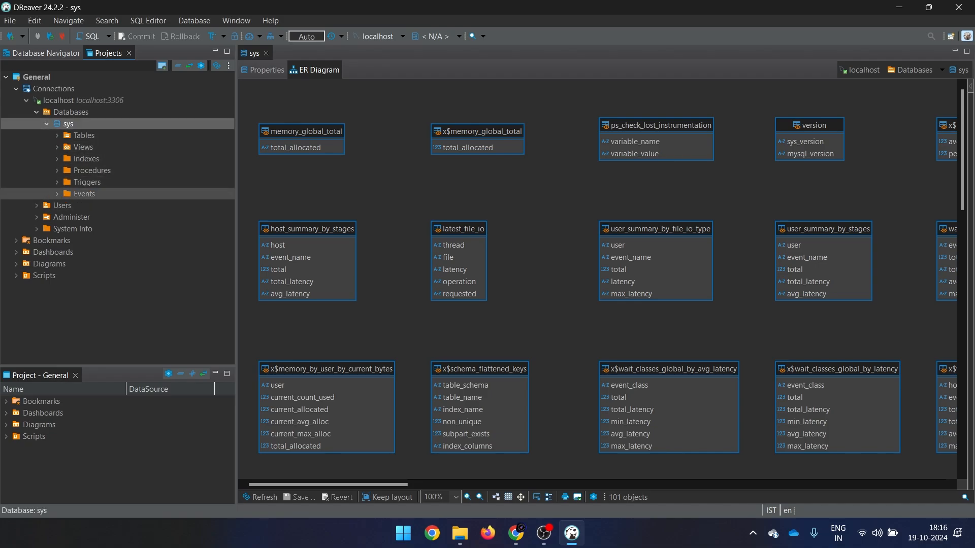
pyautogui.click(57, 135)
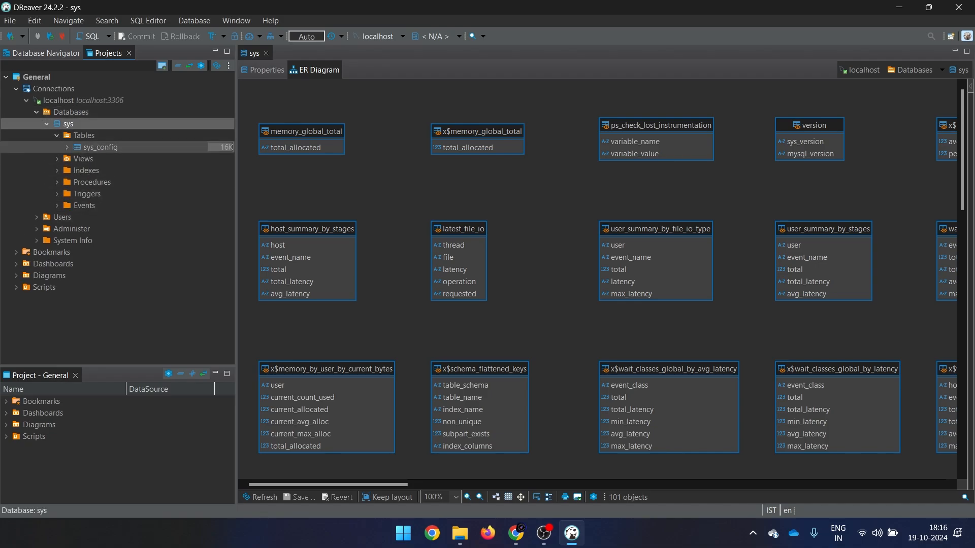
pyautogui.click(100, 147)
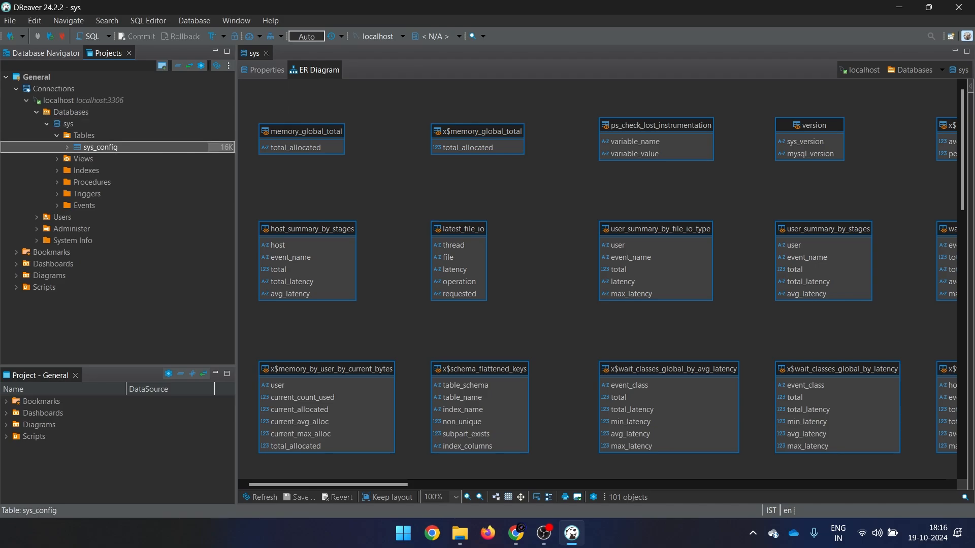
pyautogui.doubleClick(100, 147)
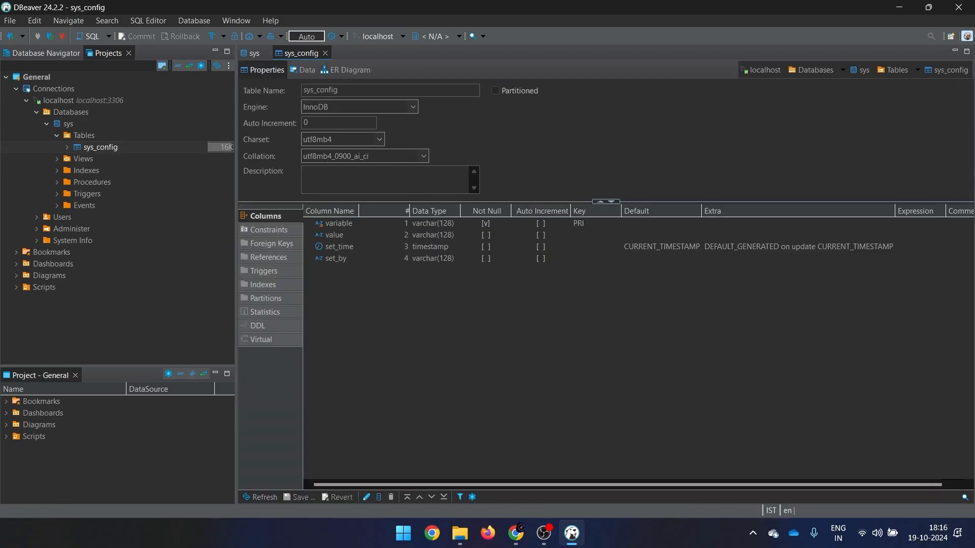
pyautogui.click(346, 70)
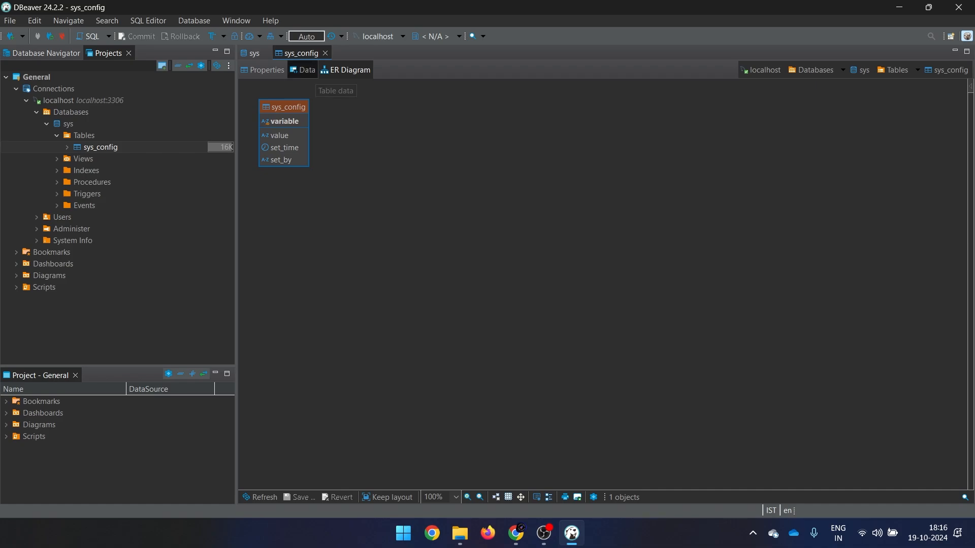
# Open the sys_config Data tab to display its 6 rows.
pyautogui.click(303, 70)
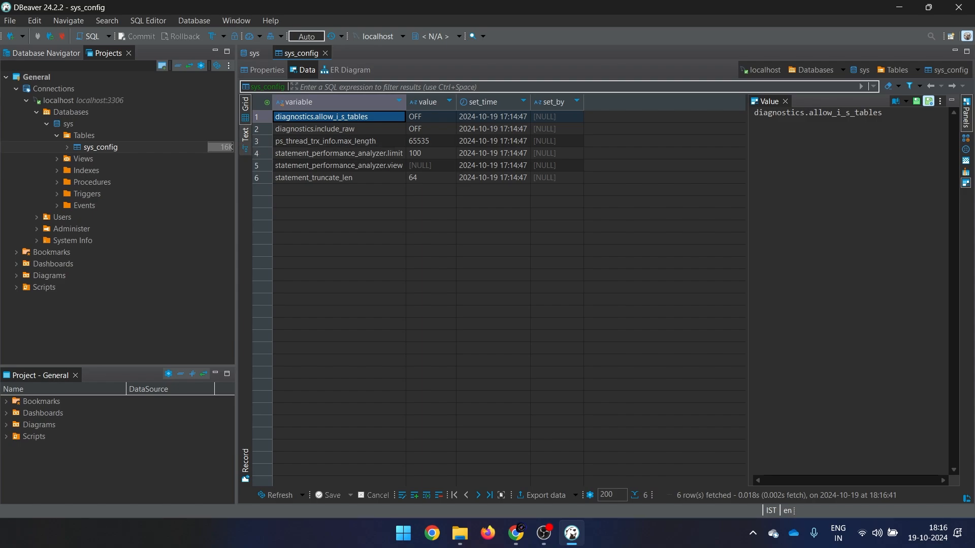
# View sys_config rows as text and grid, inspect row 2 as a record, then reopen Properties.
pyautogui.click(246, 136)
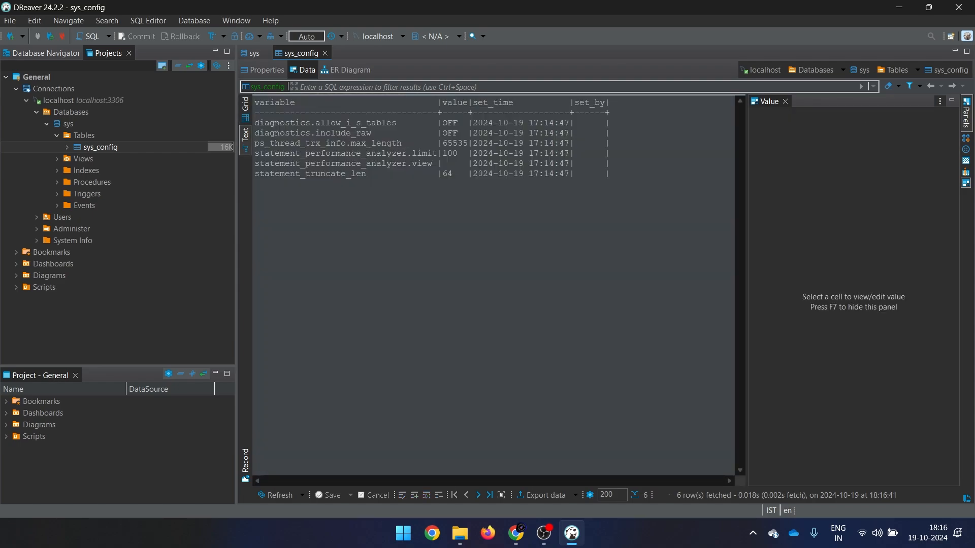
pyautogui.moveTo(624, 176); pyautogui.dragTo(646, 176)
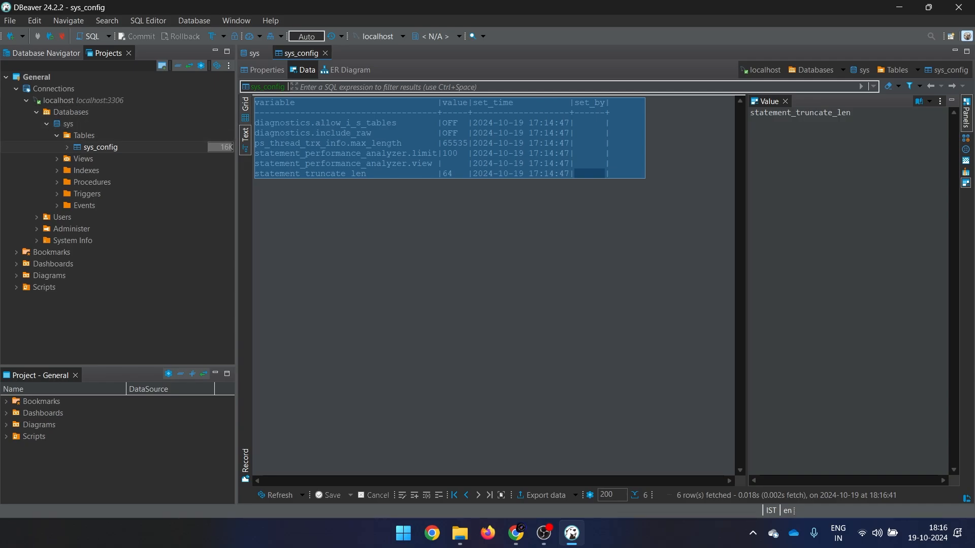
pyautogui.click(245, 105)
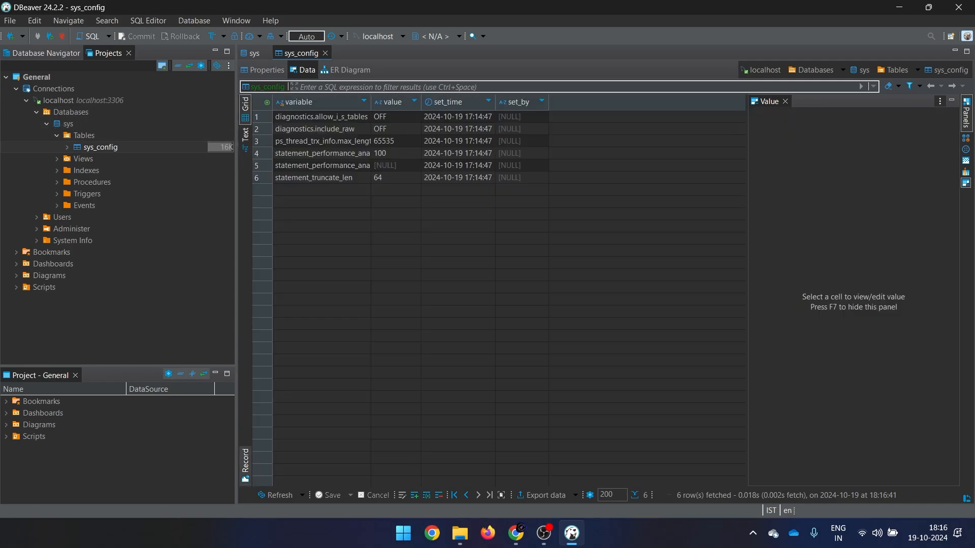
pyautogui.click(261, 129)
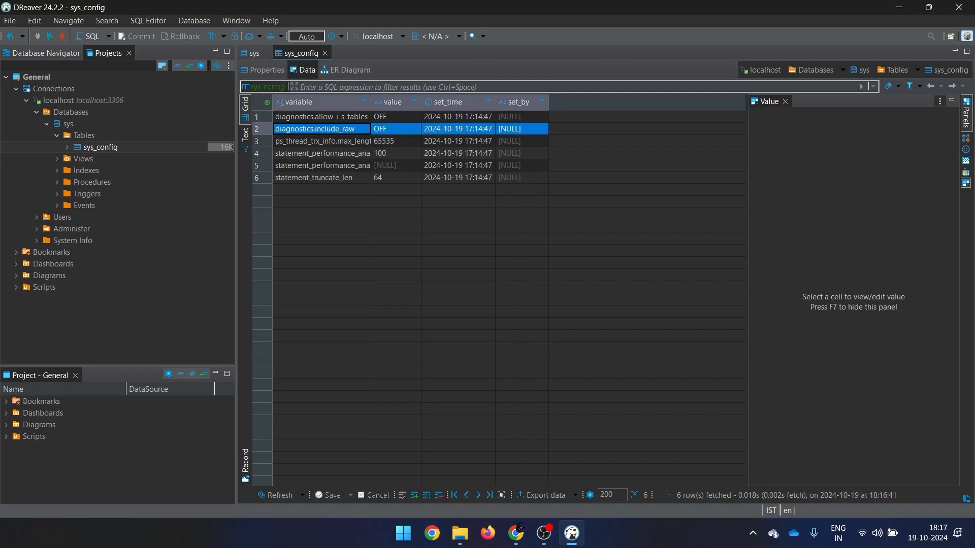
pyautogui.click(245, 466)
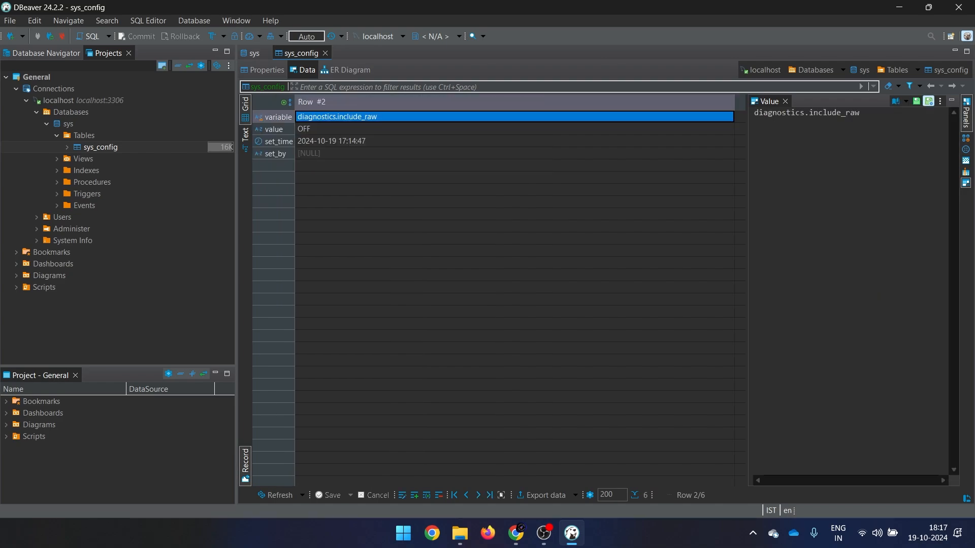
pyautogui.click(263, 70)
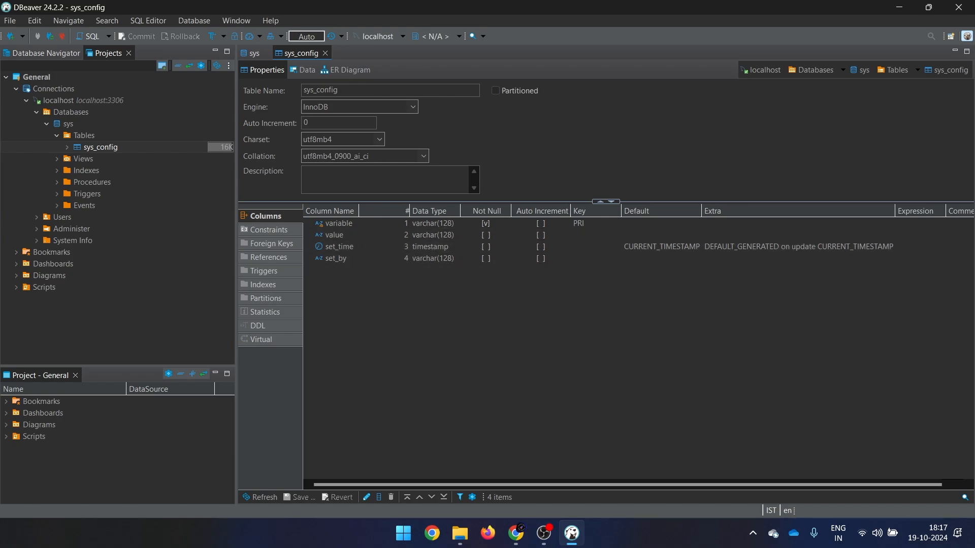
# Check sys_config's constraints and foreign keys, then browse and collapse the sys Views folder.
pyautogui.click(269, 231)
pyautogui.click(272, 244)
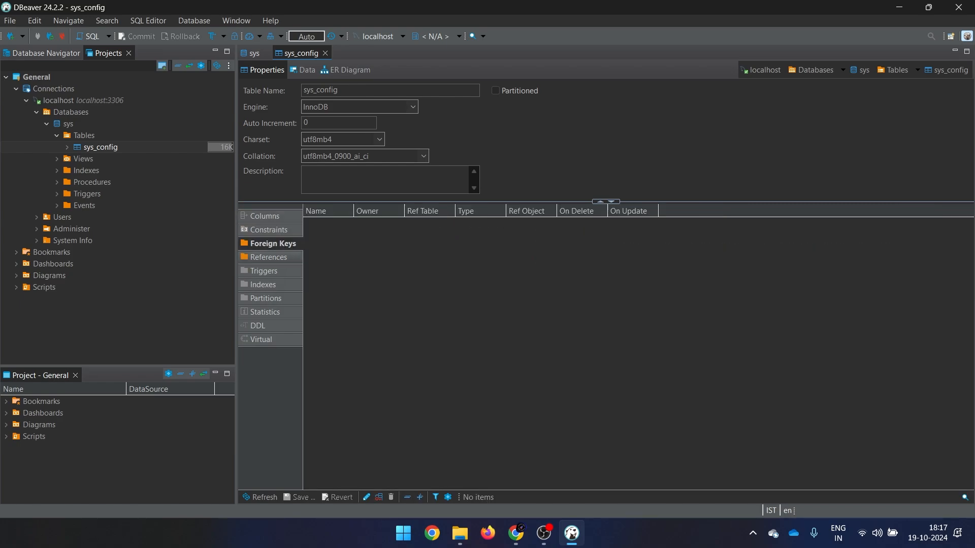
pyautogui.click(57, 159)
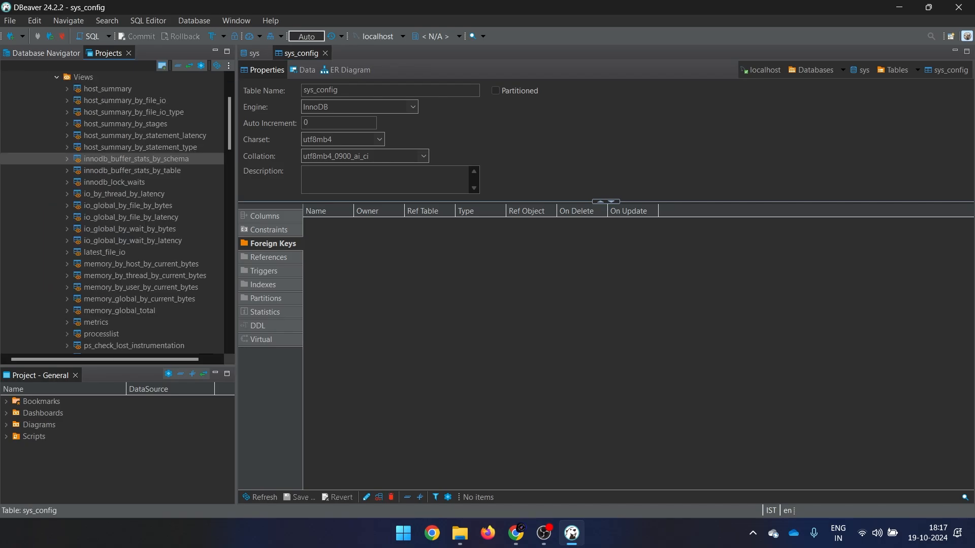
pyautogui.scroll(-8, 112, 203)
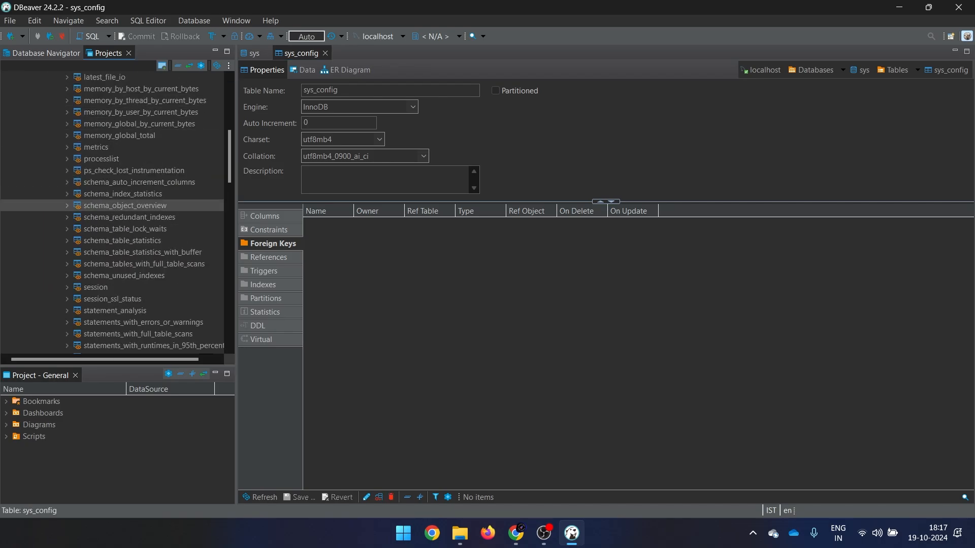
pyautogui.scroll(-20, 111, 205)
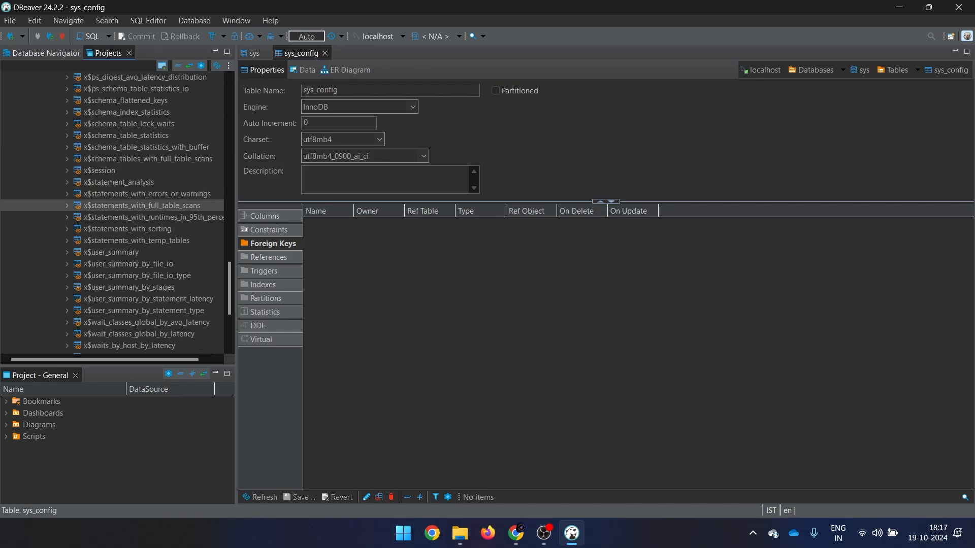
pyautogui.scroll(15, 112, 205)
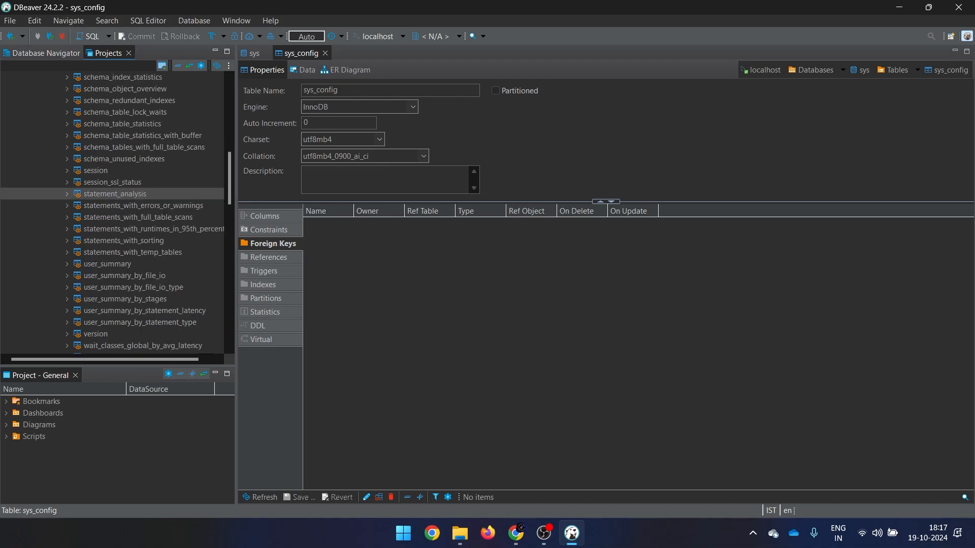
pyautogui.scroll(4, 112, 193)
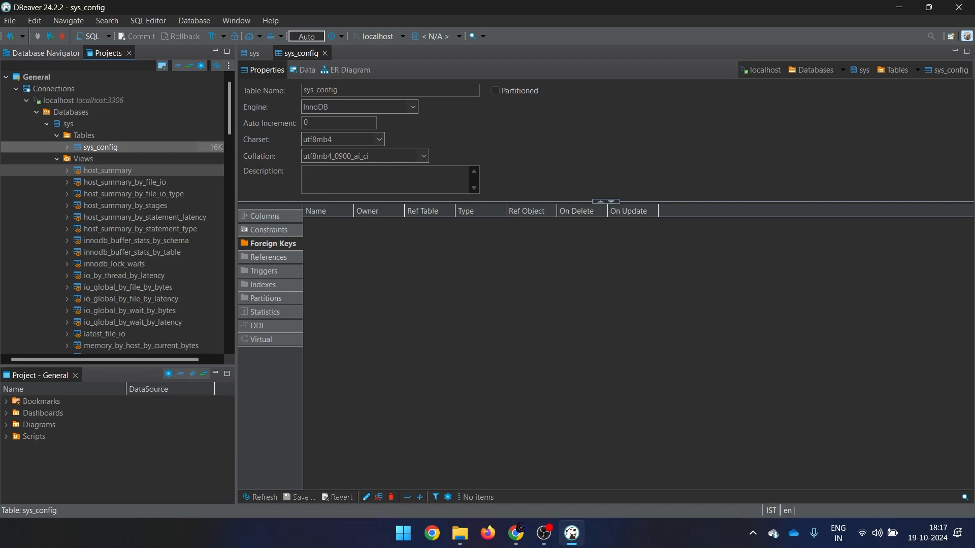
pyautogui.click(56, 159)
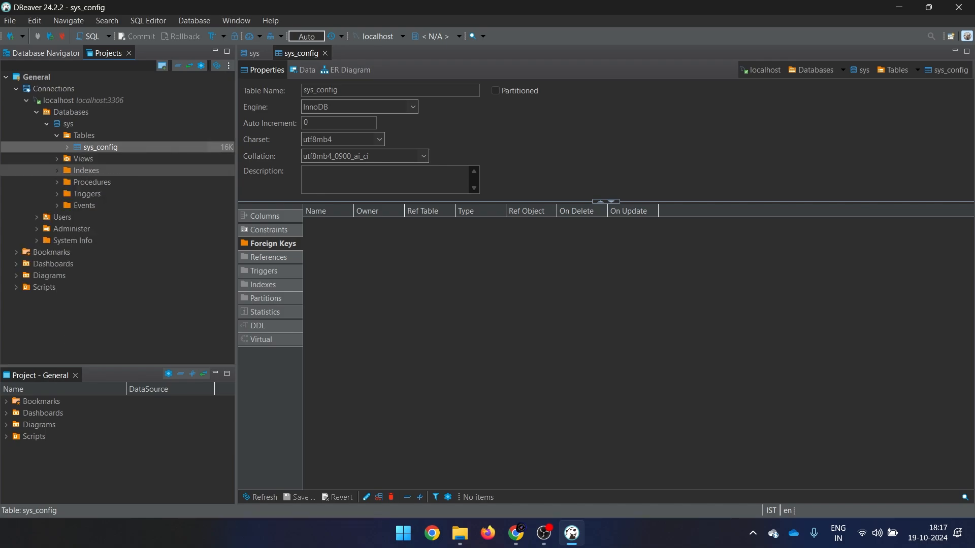
# Expand and collapse the sys Indexes, Procedures and Triggers folders, then close the sys_config editor.
pyautogui.click(56, 170)
pyautogui.click(57, 170)
pyautogui.click(56, 182)
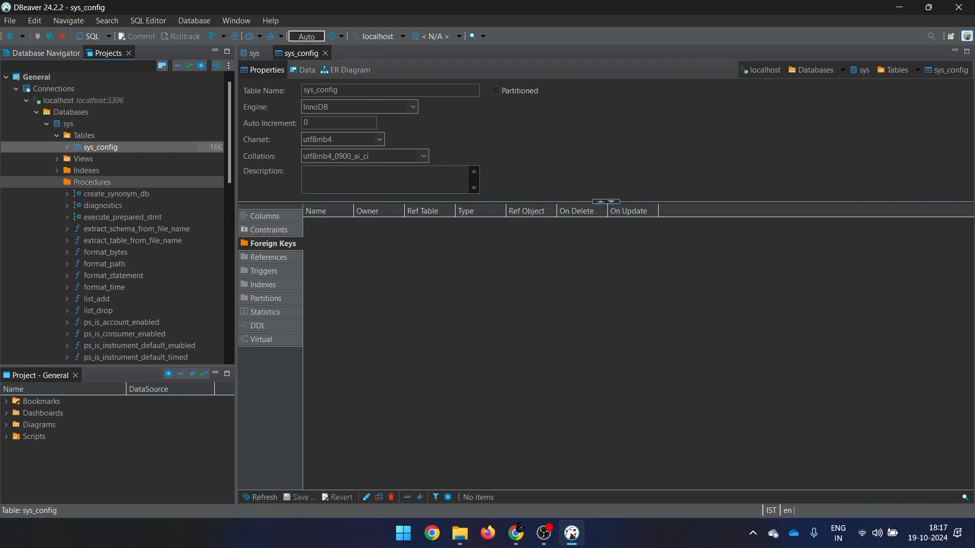
pyautogui.click(56, 181)
pyautogui.click(56, 194)
pyautogui.click(56, 194)
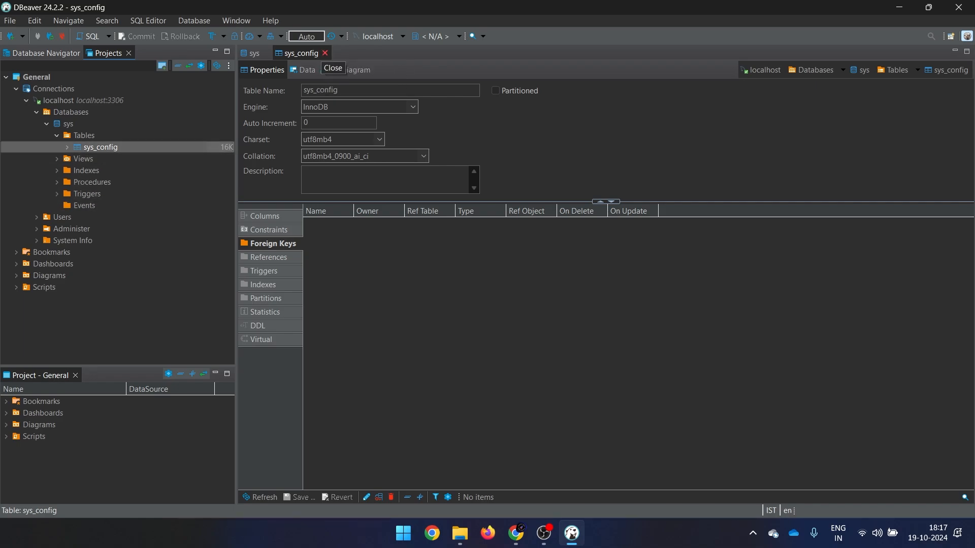
pyautogui.click(325, 53)
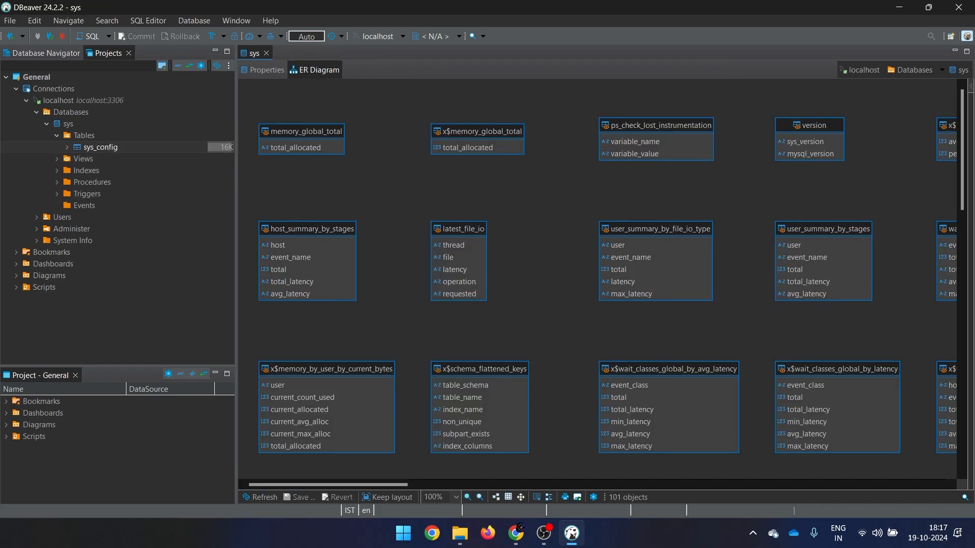
# Close the sys ER diagram and collapse Tables, sys and Databases under localhost.
pyautogui.click(266, 53)
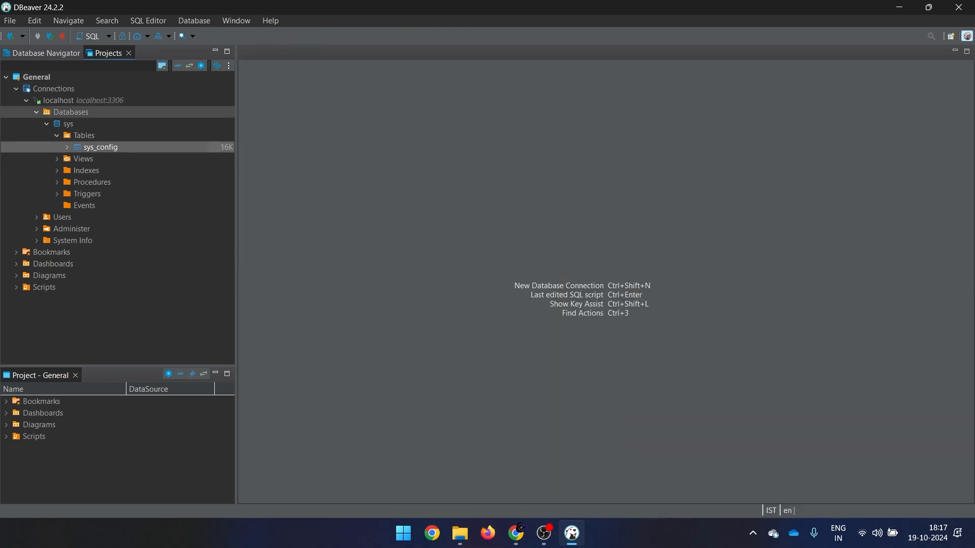
pyautogui.click(57, 135)
pyautogui.click(68, 124)
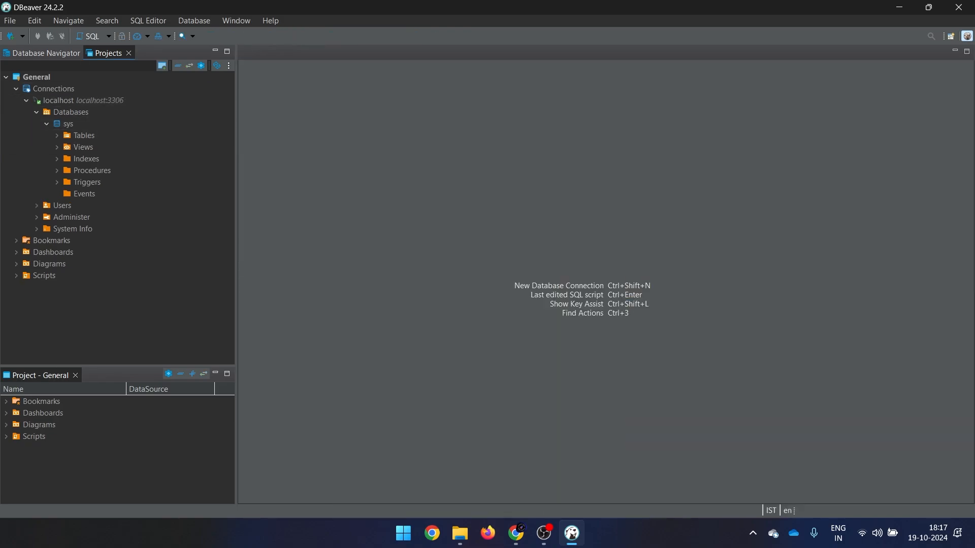
pyautogui.click(36, 112)
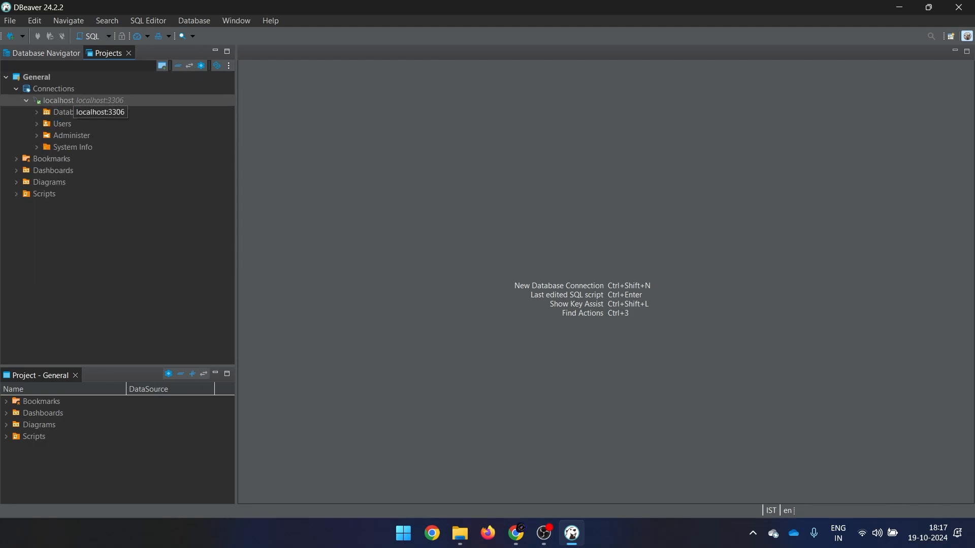
# In Edit Connection's General page, change the localhost connection name to 'MySQL Local', save, and accept reconnecting.
pyautogui.rightClick(65, 100)
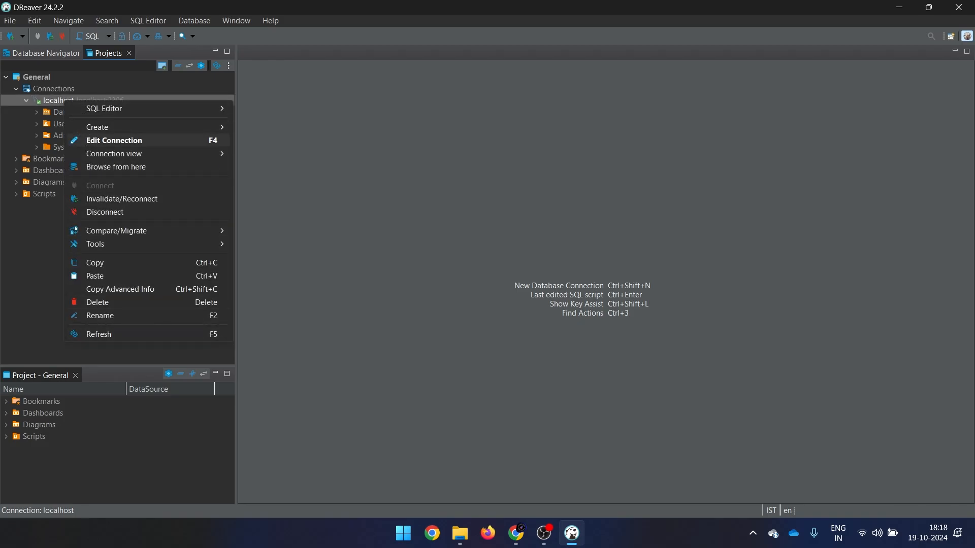
pyautogui.click(114, 141)
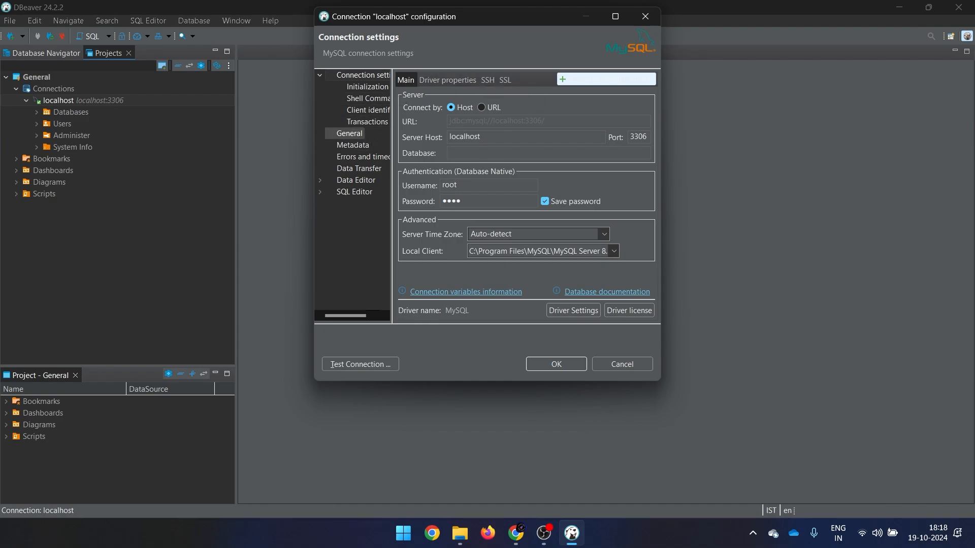
pyautogui.click(350, 134)
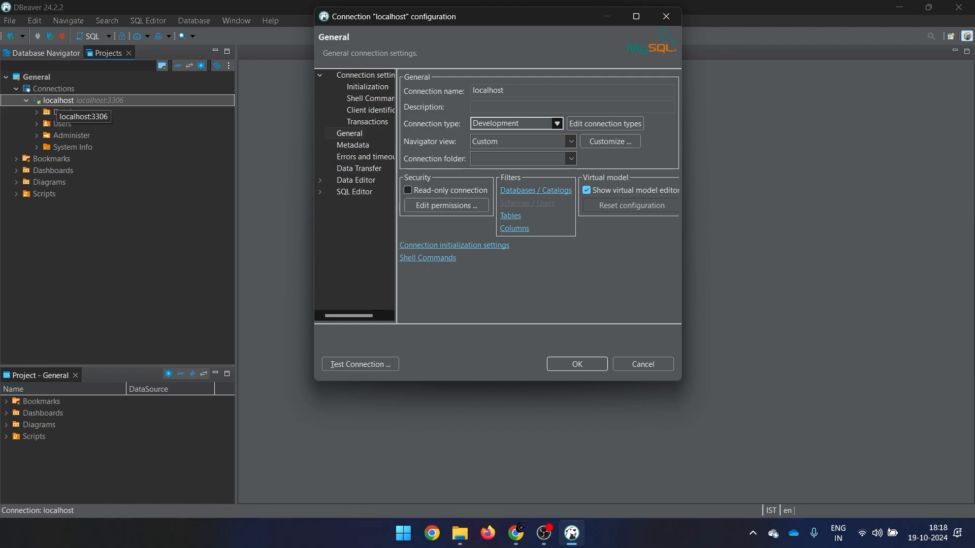
pyautogui.moveTo(508, 91); pyautogui.dragTo(471, 91)
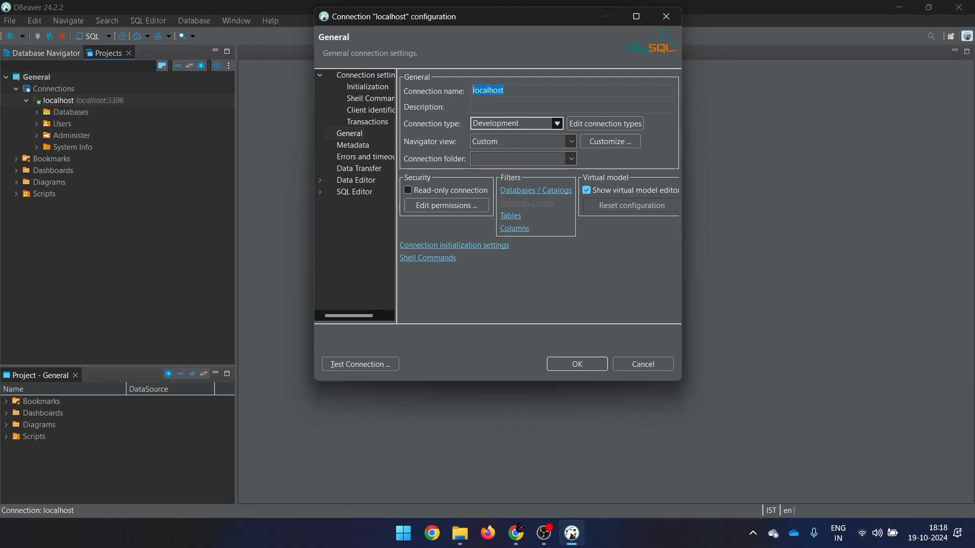
pyautogui.write('LMySQL')
pyautogui.press('BackSpace')
pyautogui.press('BackSpace')
pyautogui.press('BackSpace')
pyautogui.press('BackSpace')
pyautogui.press('BackSpace')
pyautogui.press('BackSpace')
pyautogui.write('MySQL Loacla')
pyautogui.press('BackSpace')
pyautogui.press('BackSpace')
pyautogui.press('BackSpace')
pyautogui.write('cal')
pyautogui.click(577, 364)
pyautogui.click(566, 204)
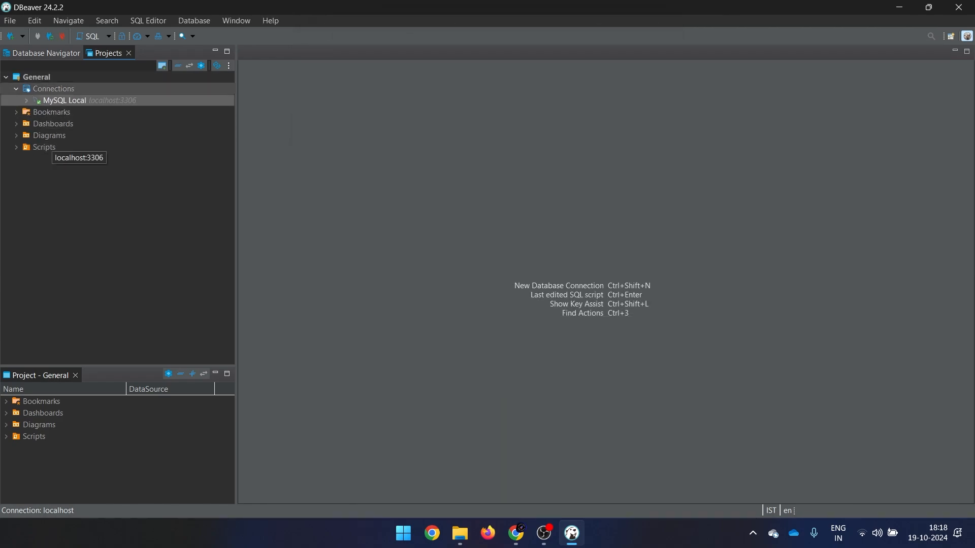
# Confirm MySQL Local appears in the Database Navigator and Projects panels, then open the Window menu.
pyautogui.click(46, 54)
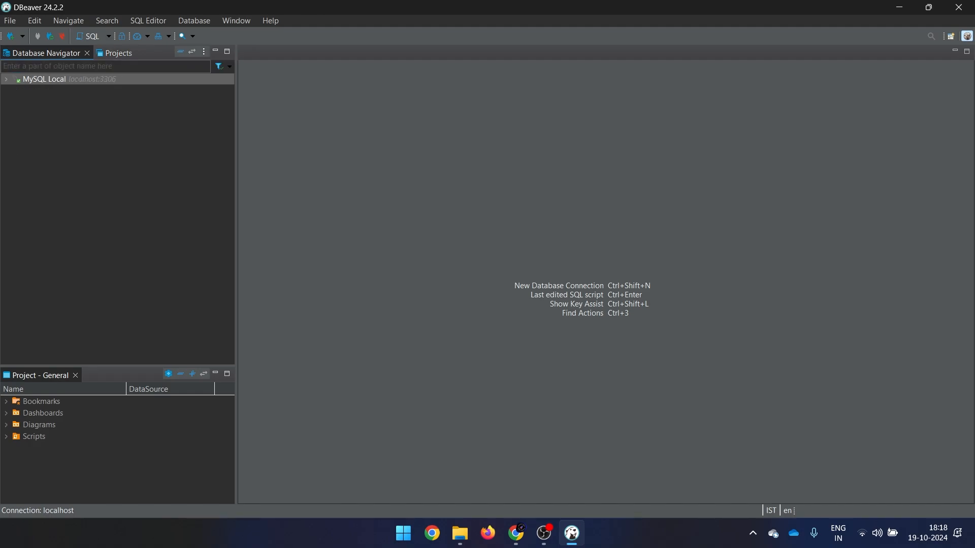
pyautogui.click(114, 53)
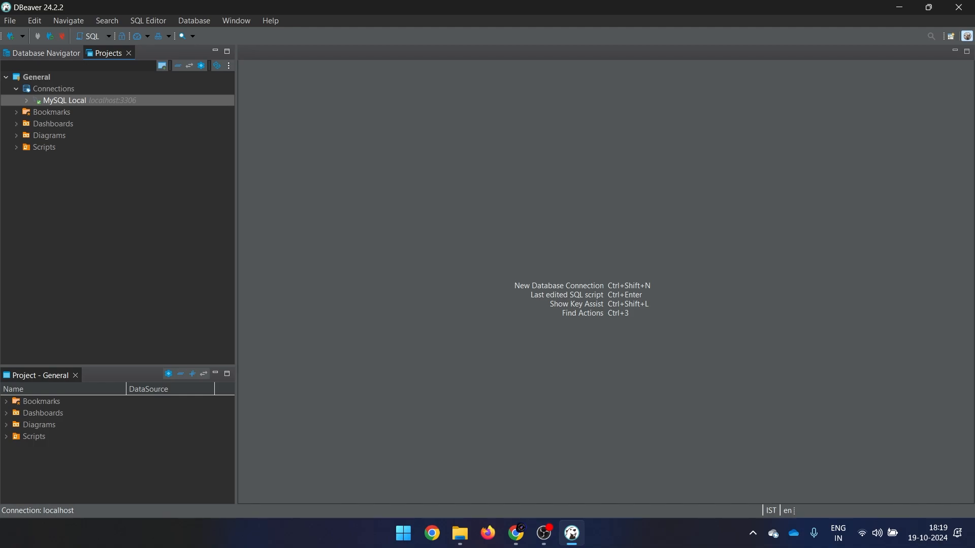
pyautogui.click(236, 21)
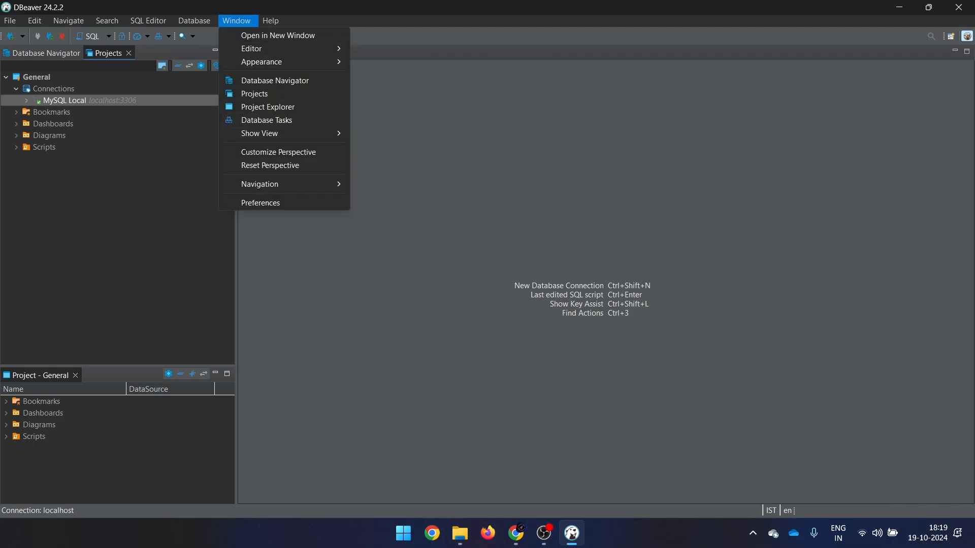
pyautogui.click(261, 203)
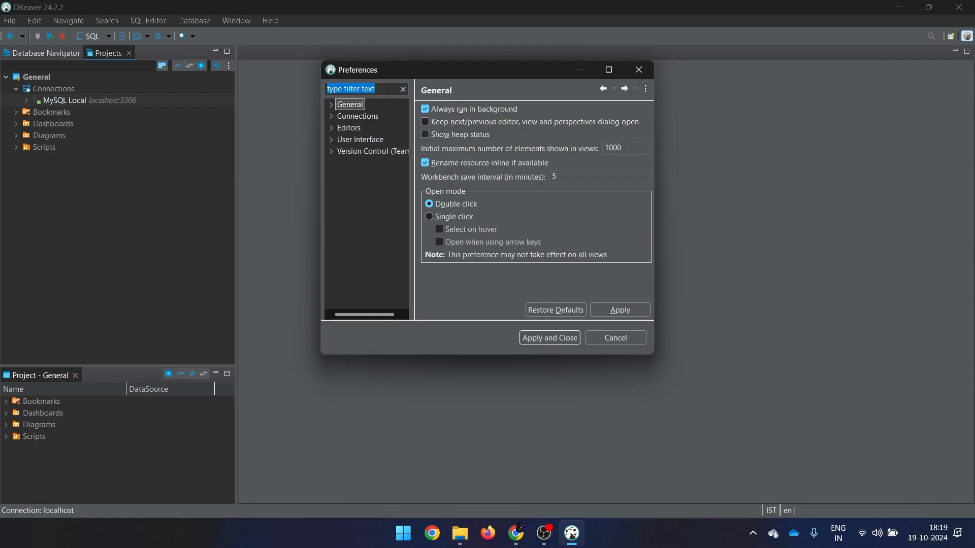
pyautogui.click(331, 104)
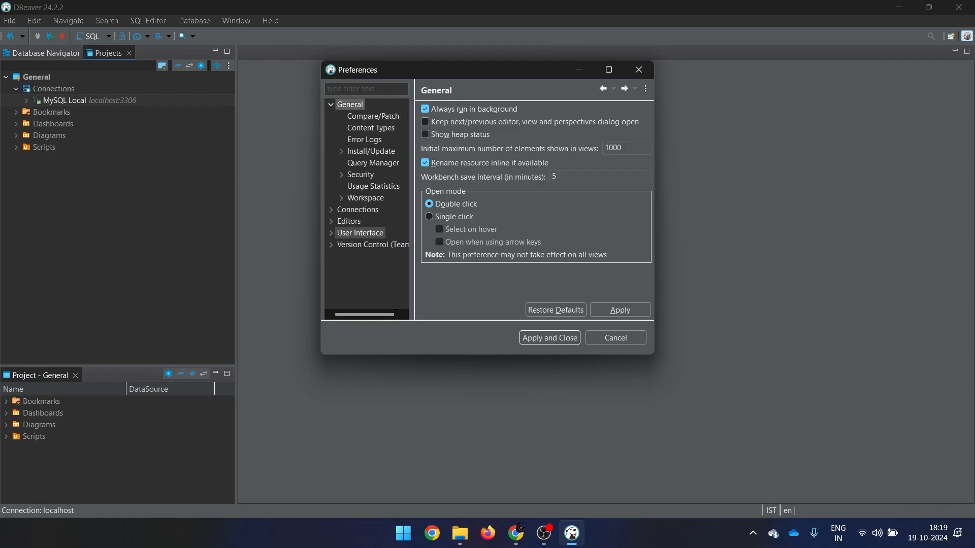
pyautogui.click(360, 232)
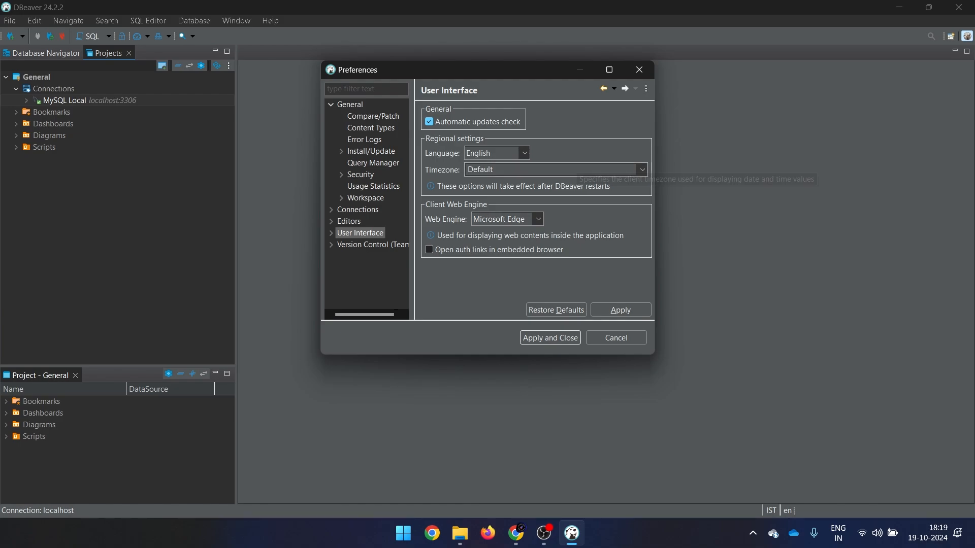
pyautogui.click(331, 234)
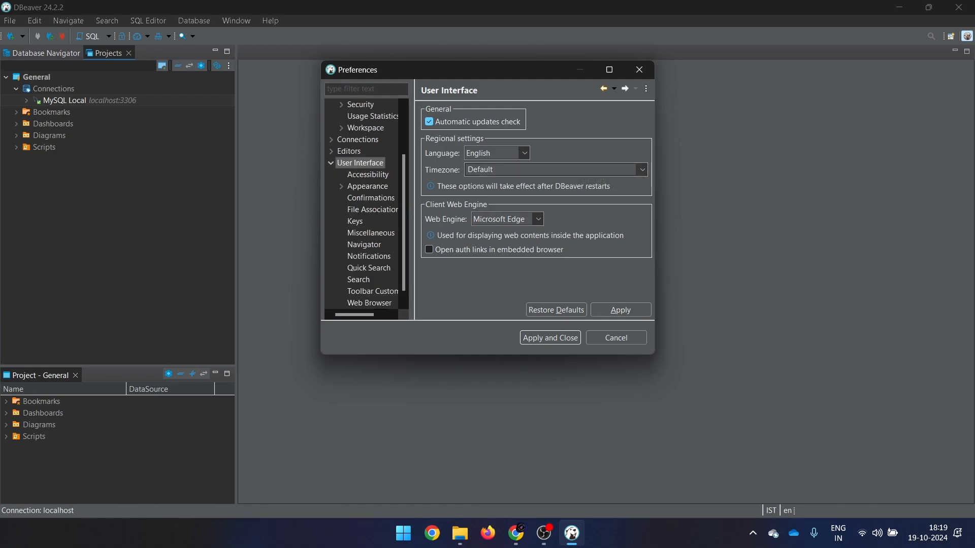
pyautogui.click(368, 186)
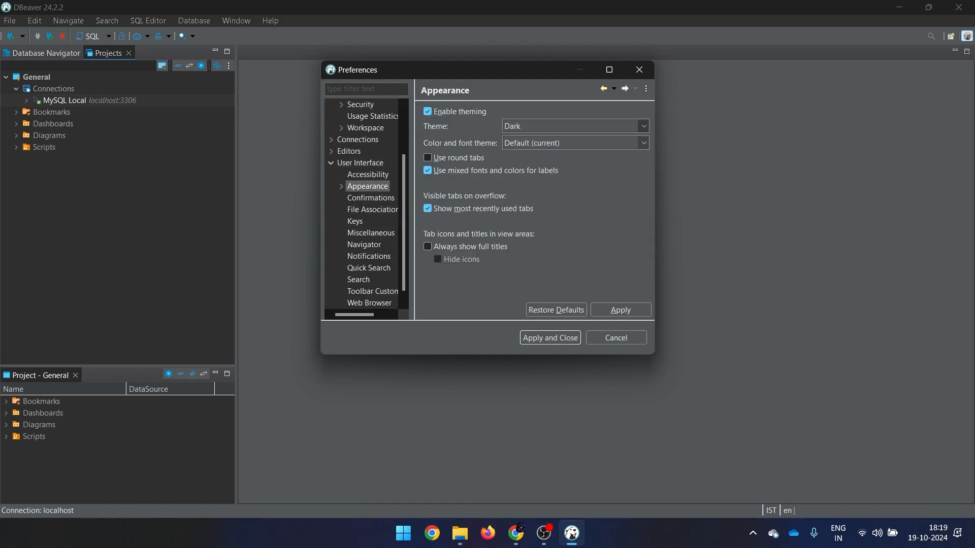
pyautogui.click(644, 126)
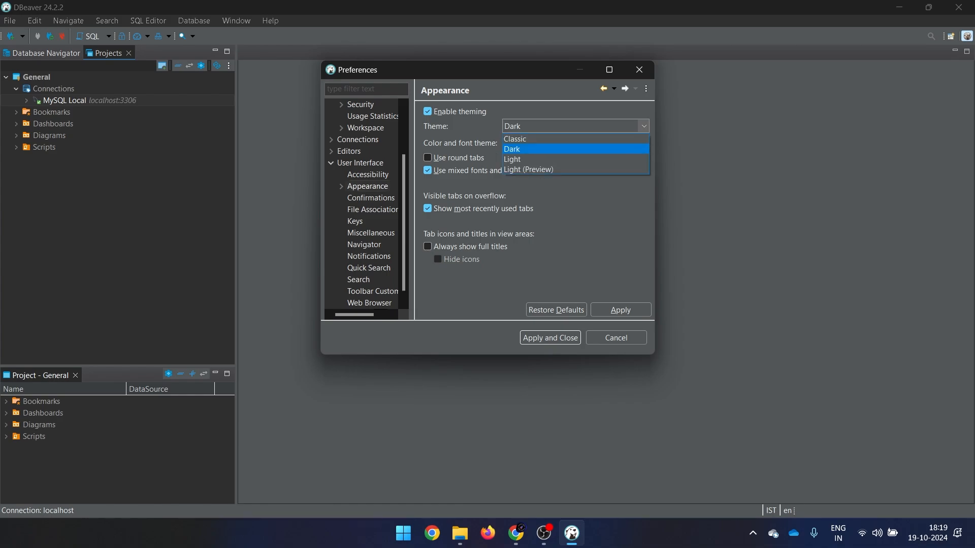
pyautogui.click(576, 149)
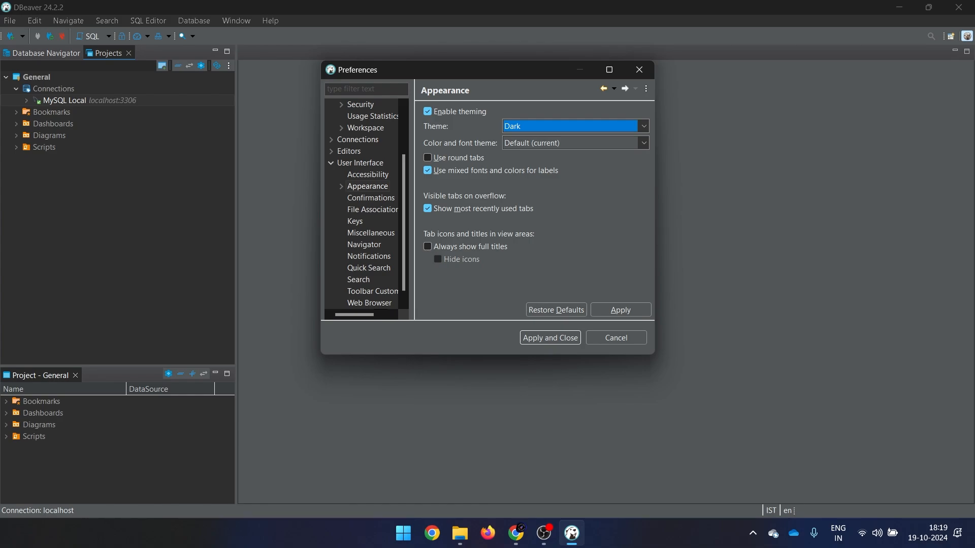
pyautogui.scroll(-1, 371, 216)
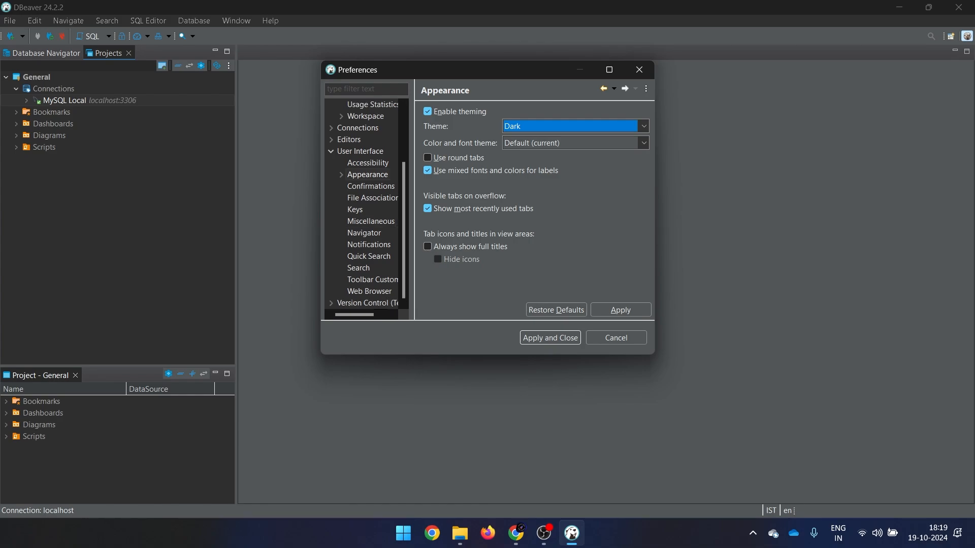
pyautogui.click(640, 69)
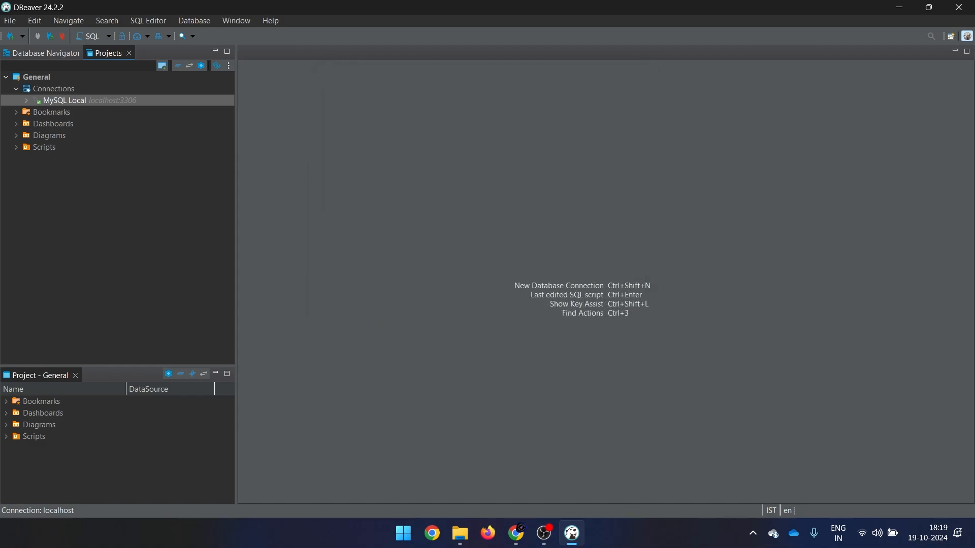